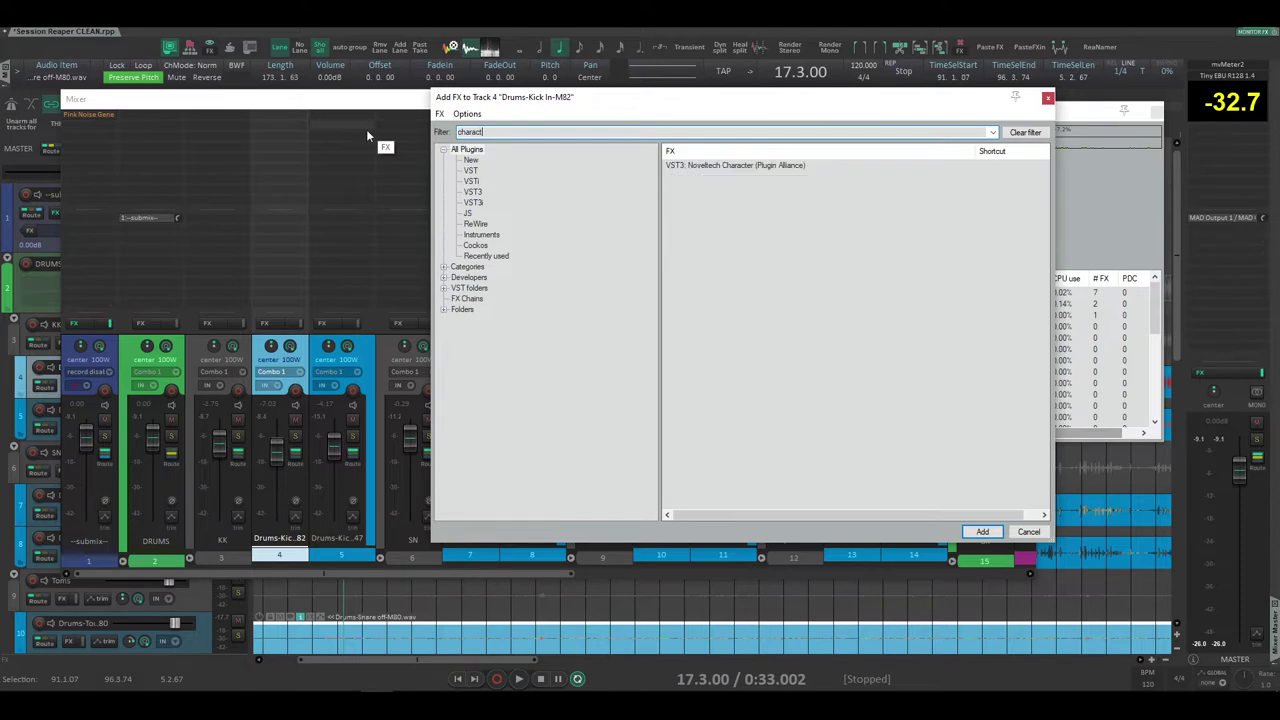
- Try inserting the Noveltech Character plugin on the Drums-Kick In track
double_click(731, 170)
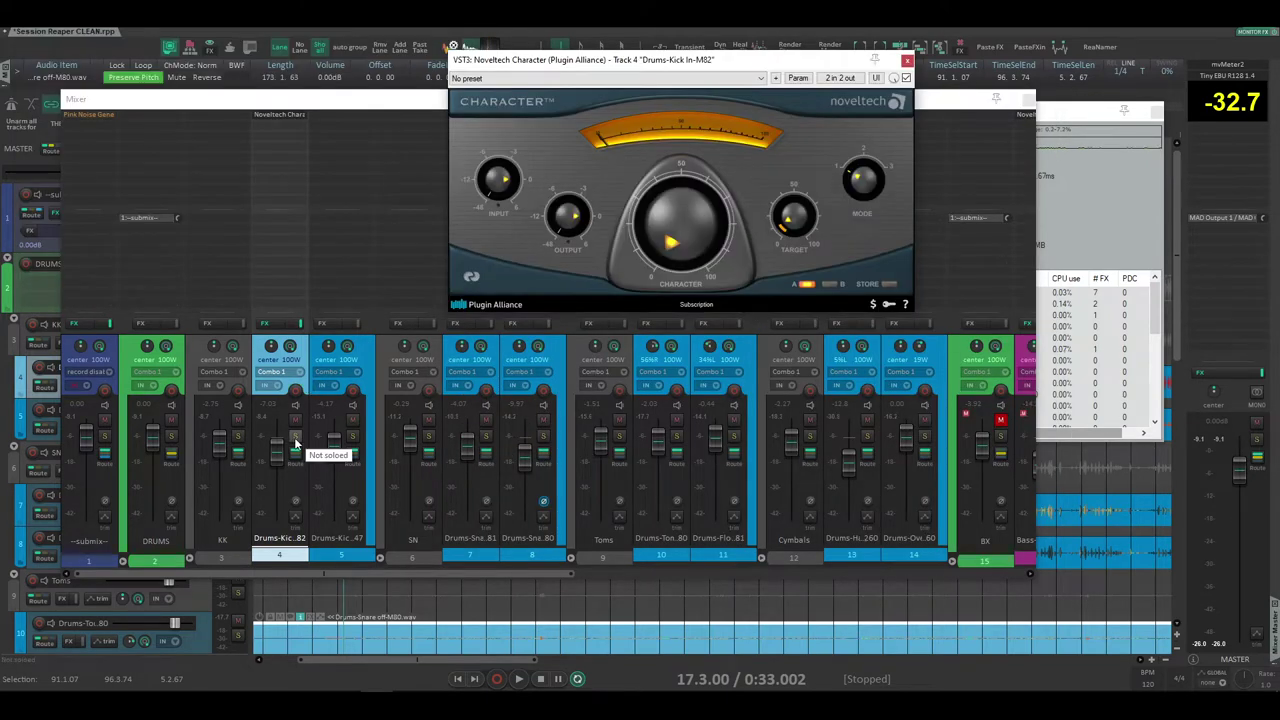
left_click(907, 61)
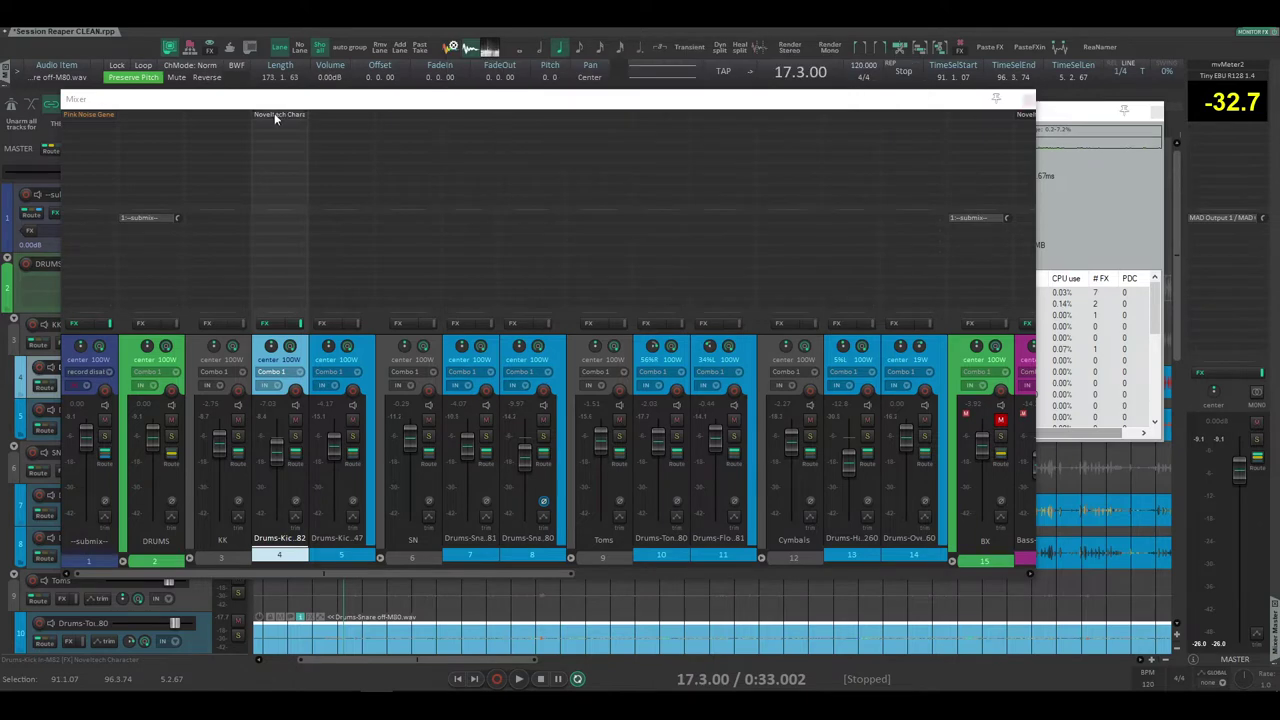
- Play the song from about bar 17 with the mixer closed and look through the drum tracks in the arrangement
left_click(1028, 99)
scroll(360, 376, "down", 2)
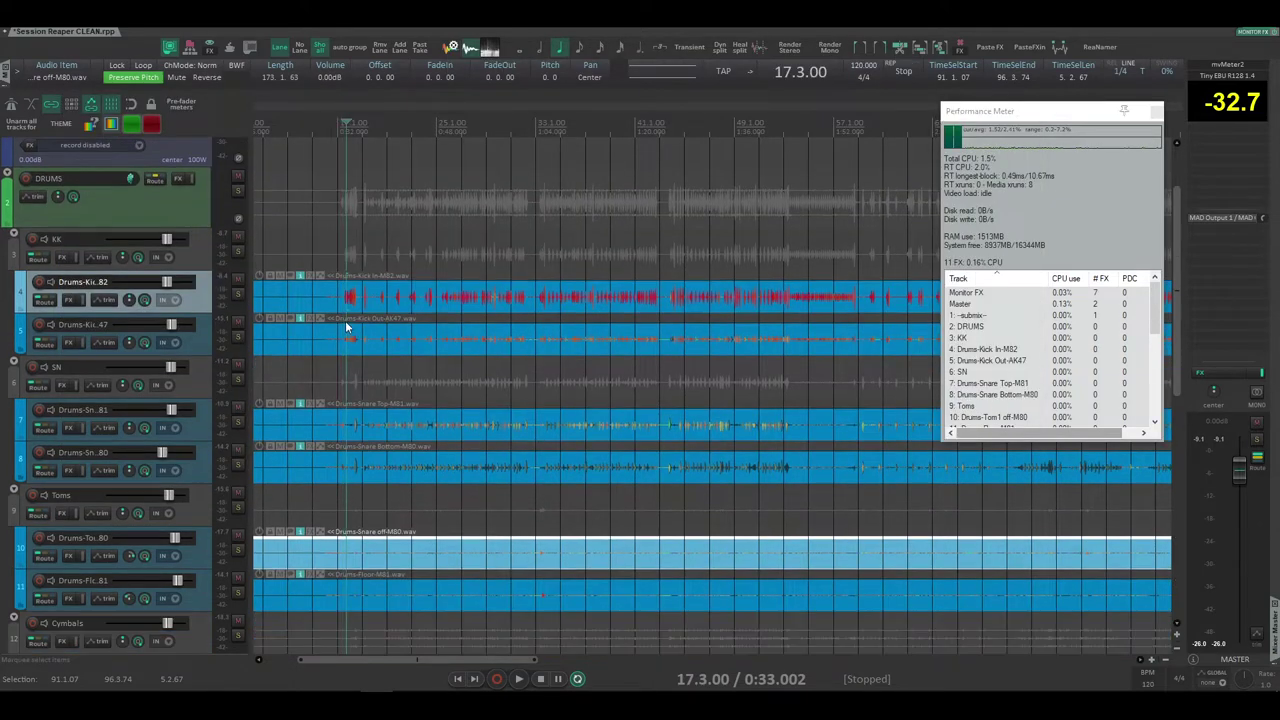
left_click(343, 321)
key("space")
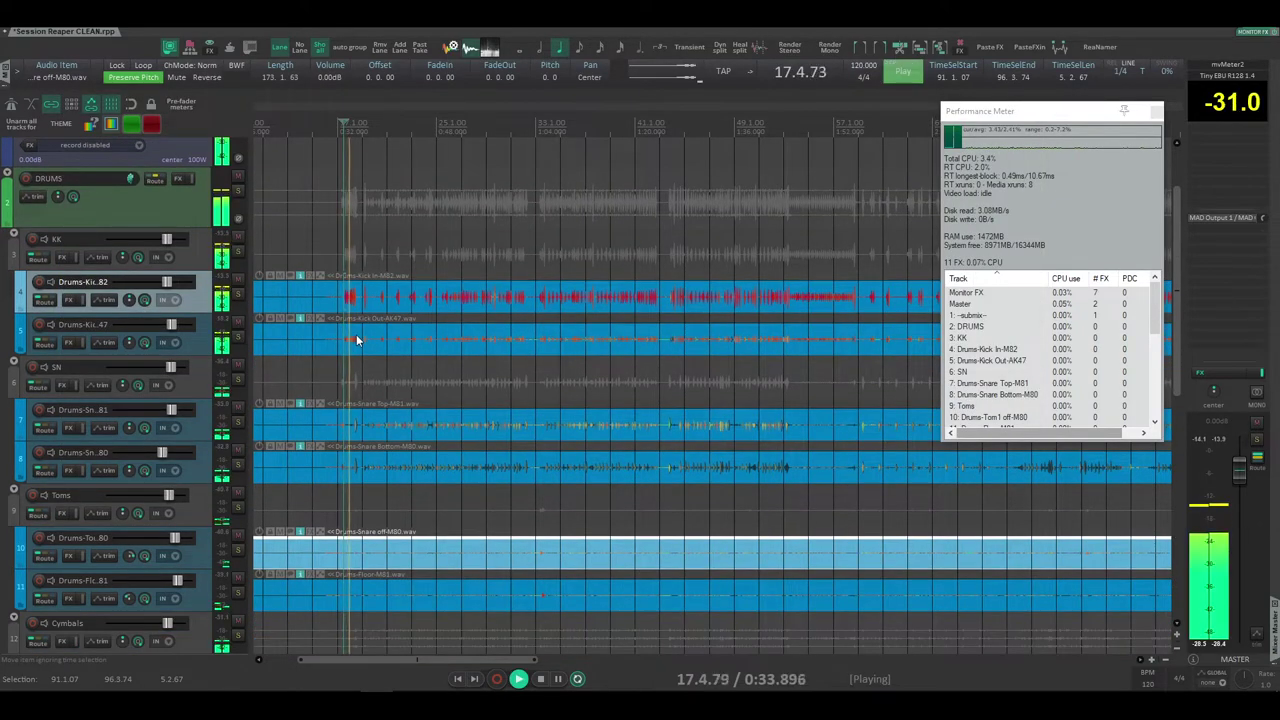
scroll(404, 322, "down", 1)
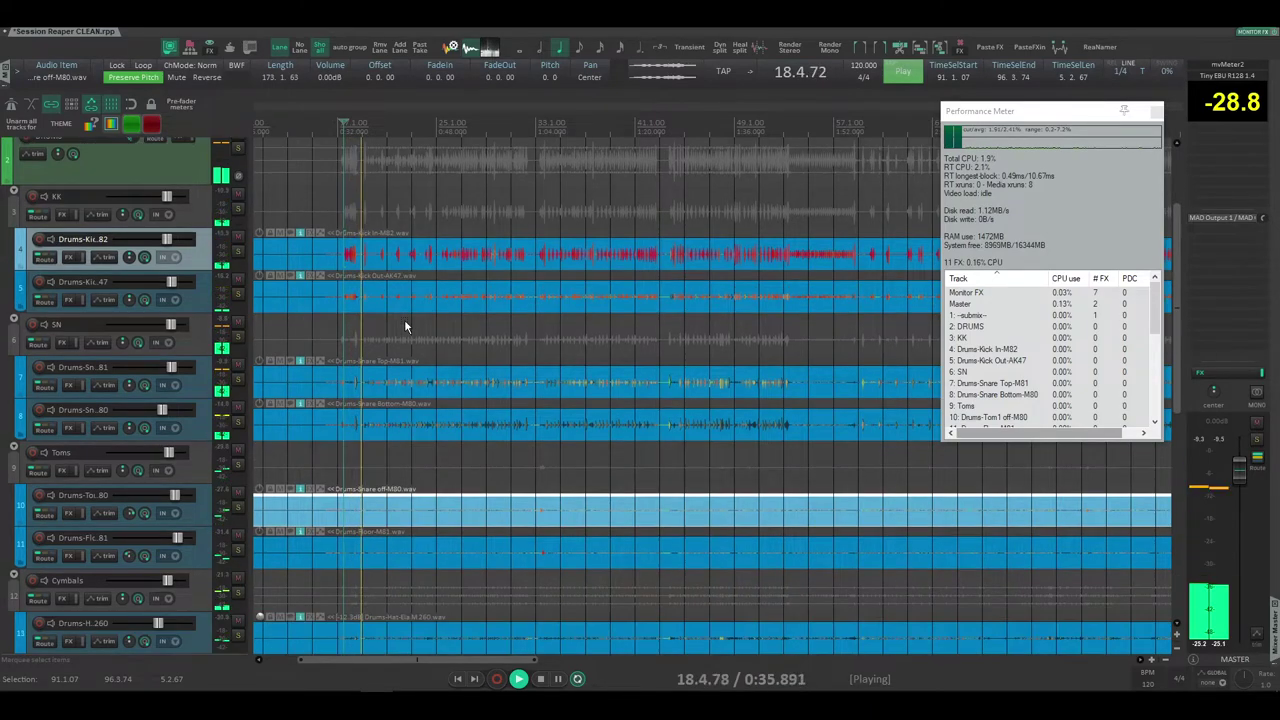
scroll(404, 322, "down", 1)
scroll(396, 322, "down", 1)
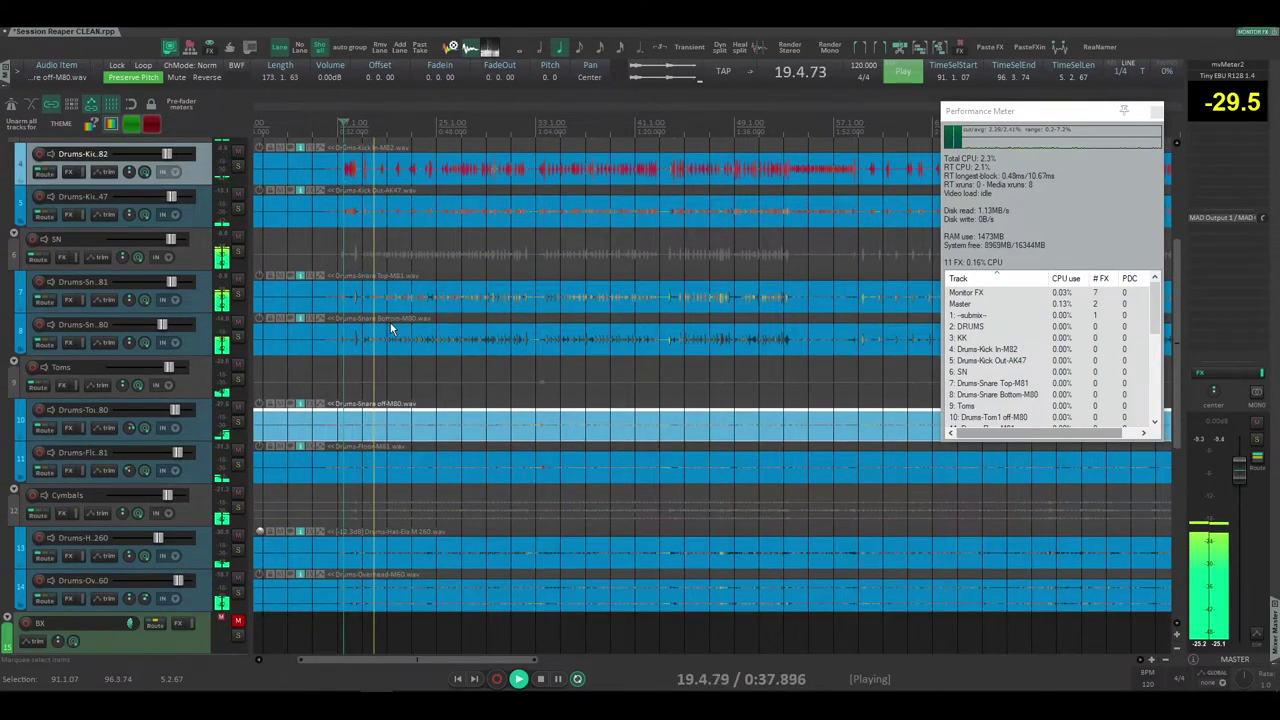
scroll(366, 333, "up", 1)
- Reopen the mixer during playback and audition the KK and SN groups by soloing each in turn
key("ctrl+m")
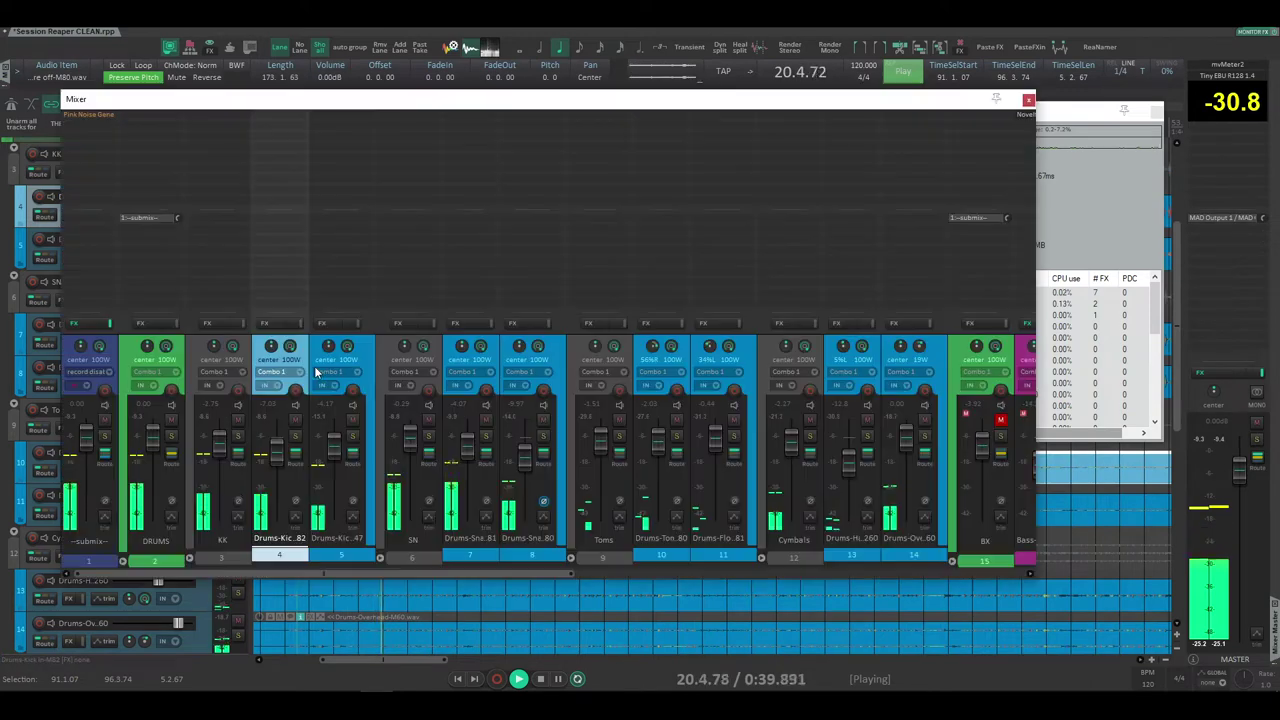
left_click(238, 415)
left_click(238, 437)
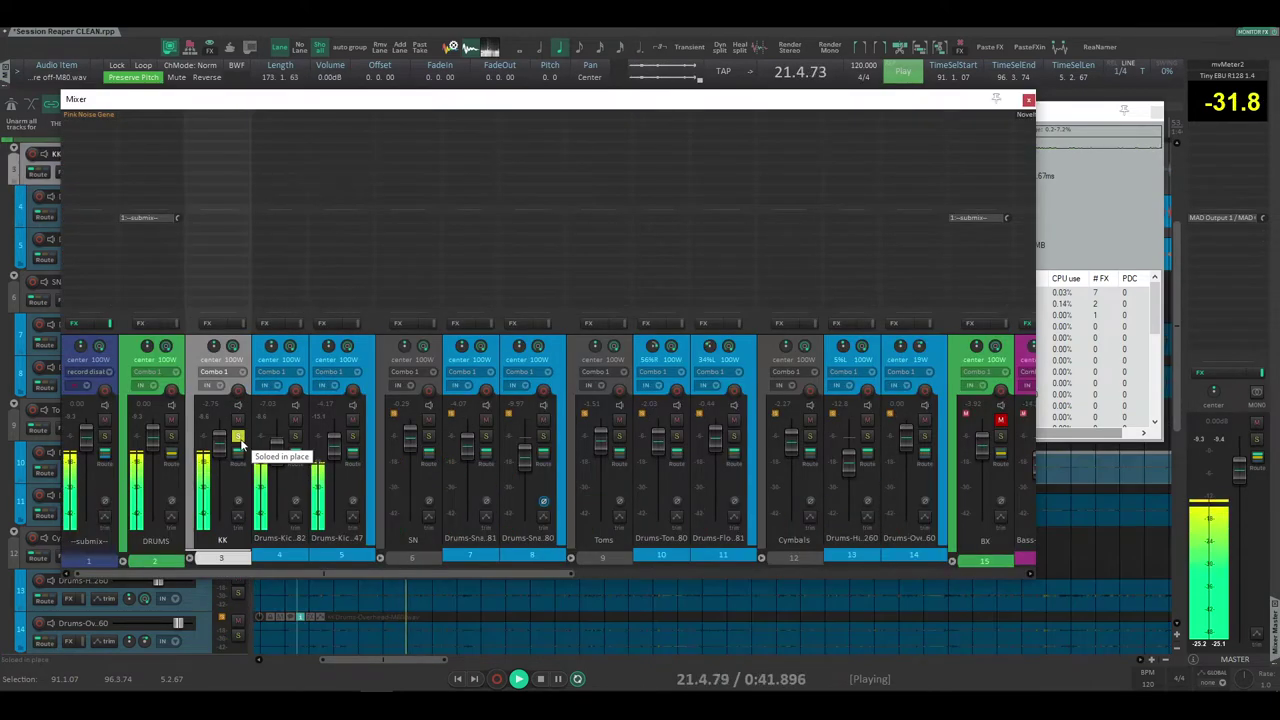
left_click(428, 437)
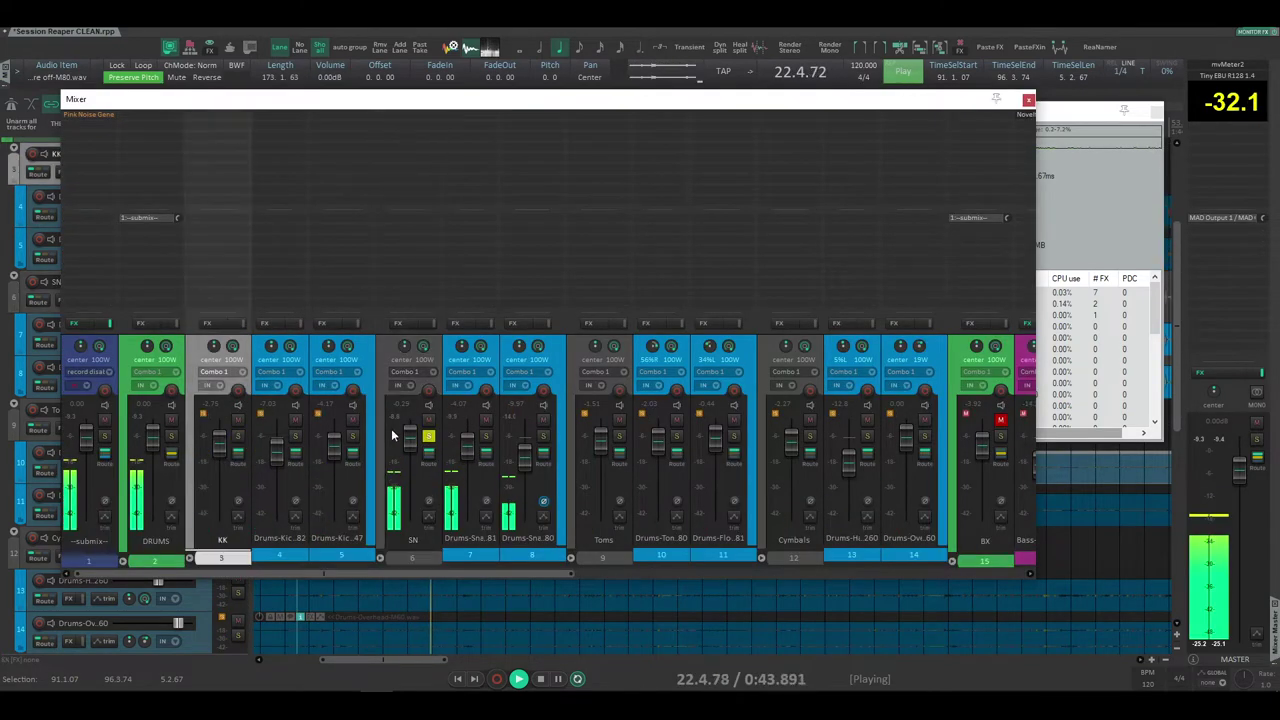
- Solo the Toms group on its own to hear the two tom tracks, and release the solo
left_click(619, 415)
left_click(619, 437)
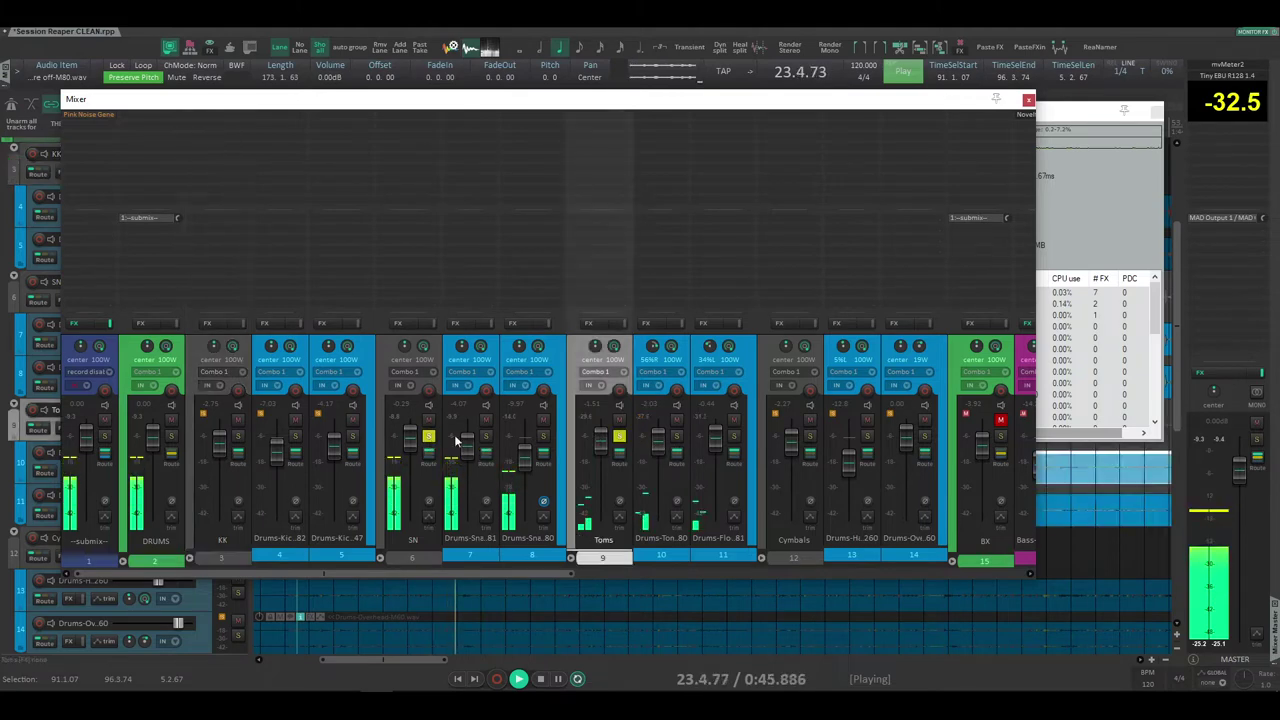
left_click(428, 415)
left_click(428, 437)
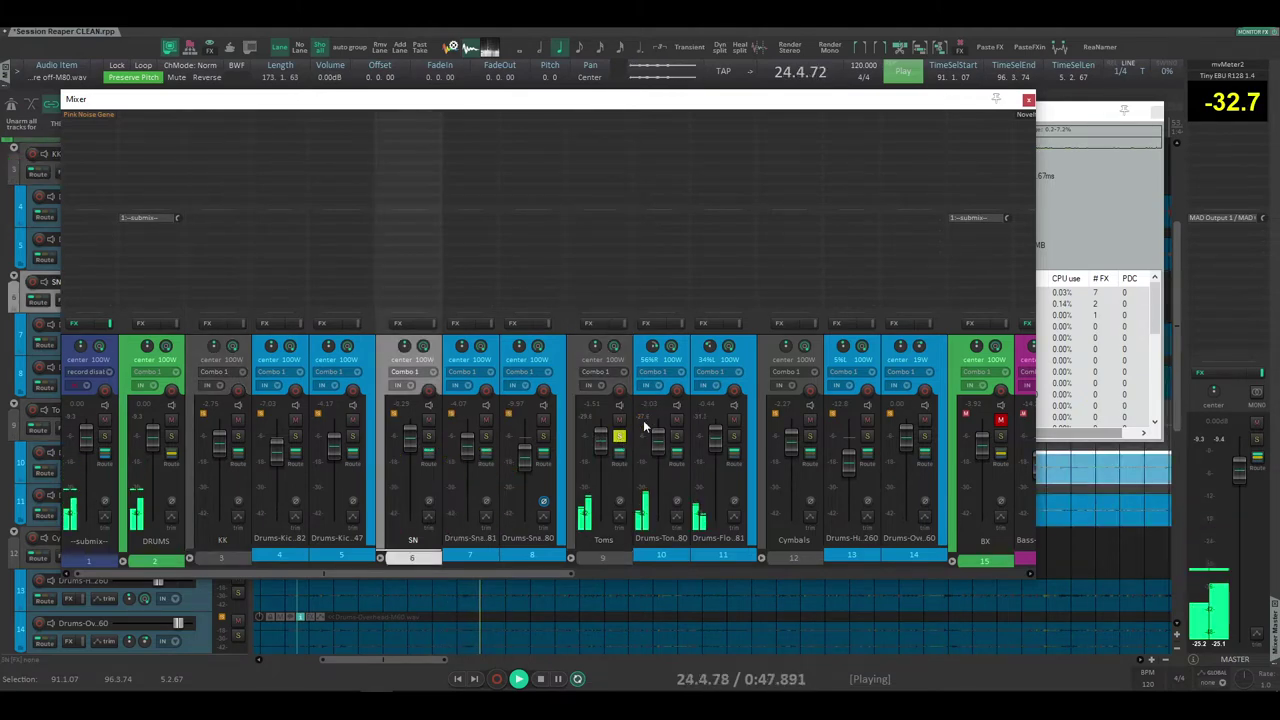
double_click(668, 550)
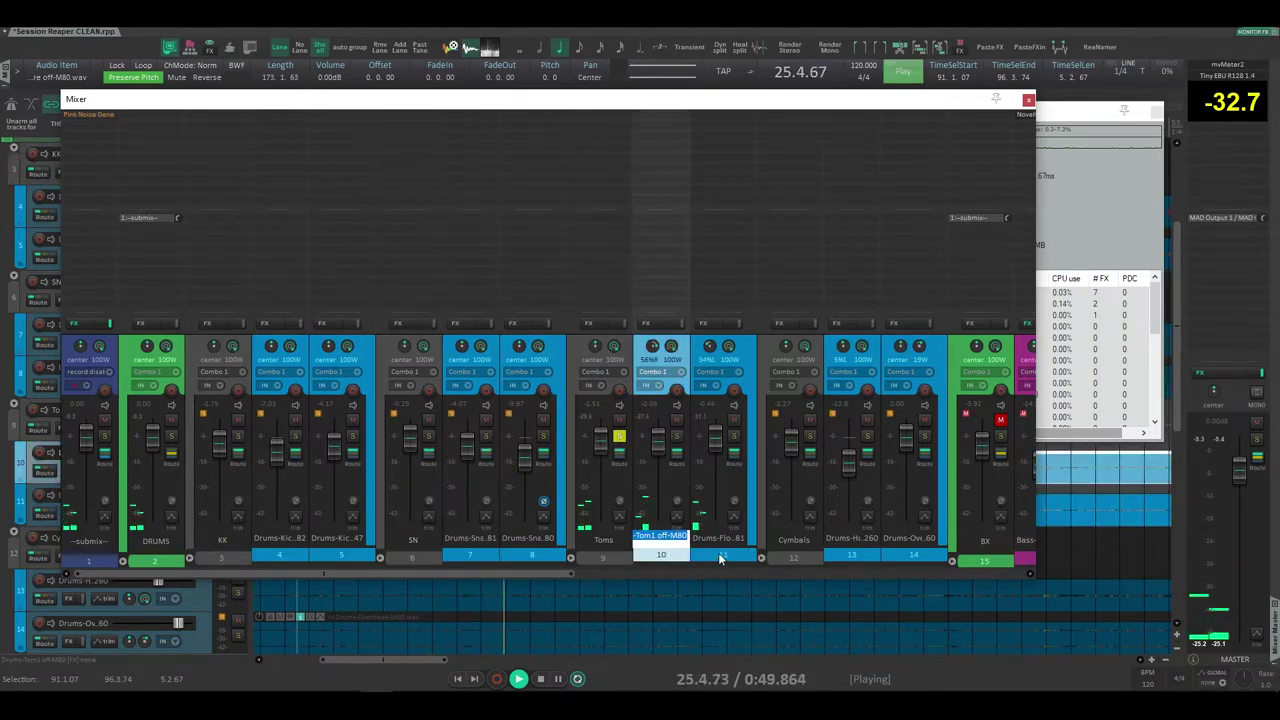
double_click(723, 555)
left_click(620, 436)
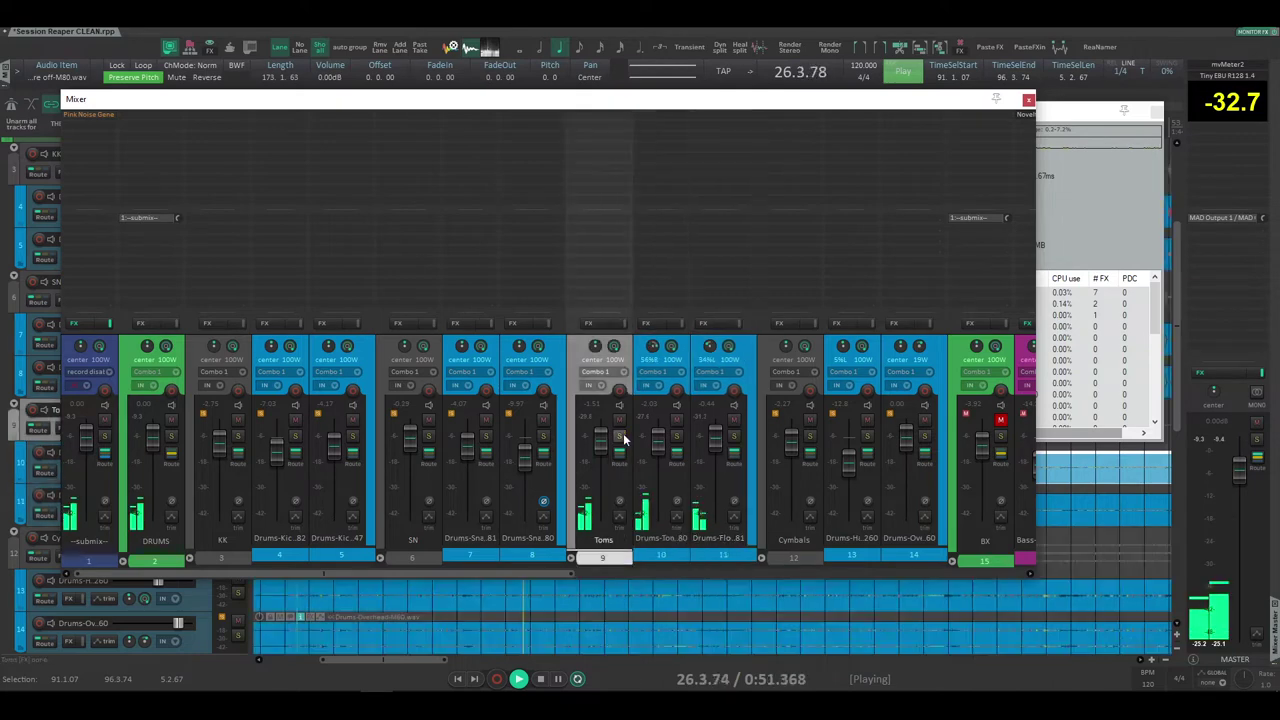
- Audition the Cymbals group, the hi-hat track and the overhead track in solo one by one, and stop playback
left_click(800, 440)
left_click(810, 436)
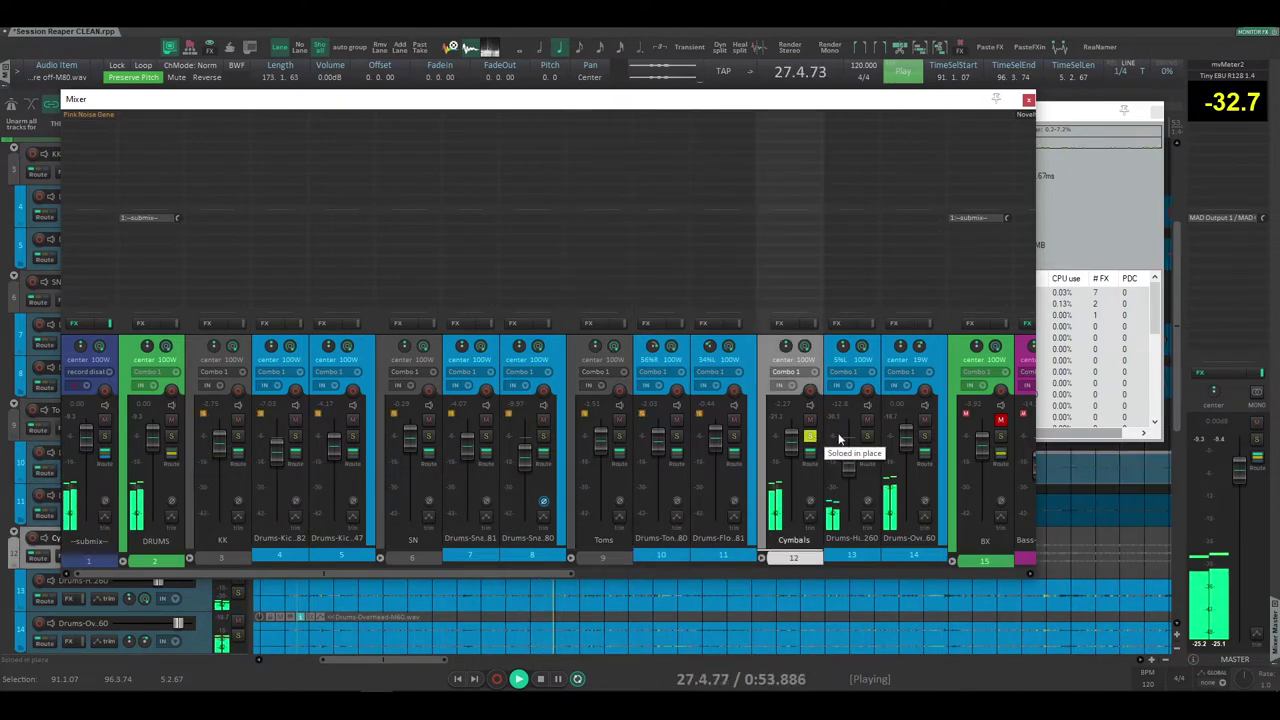
left_click(811, 436)
left_click(867, 437)
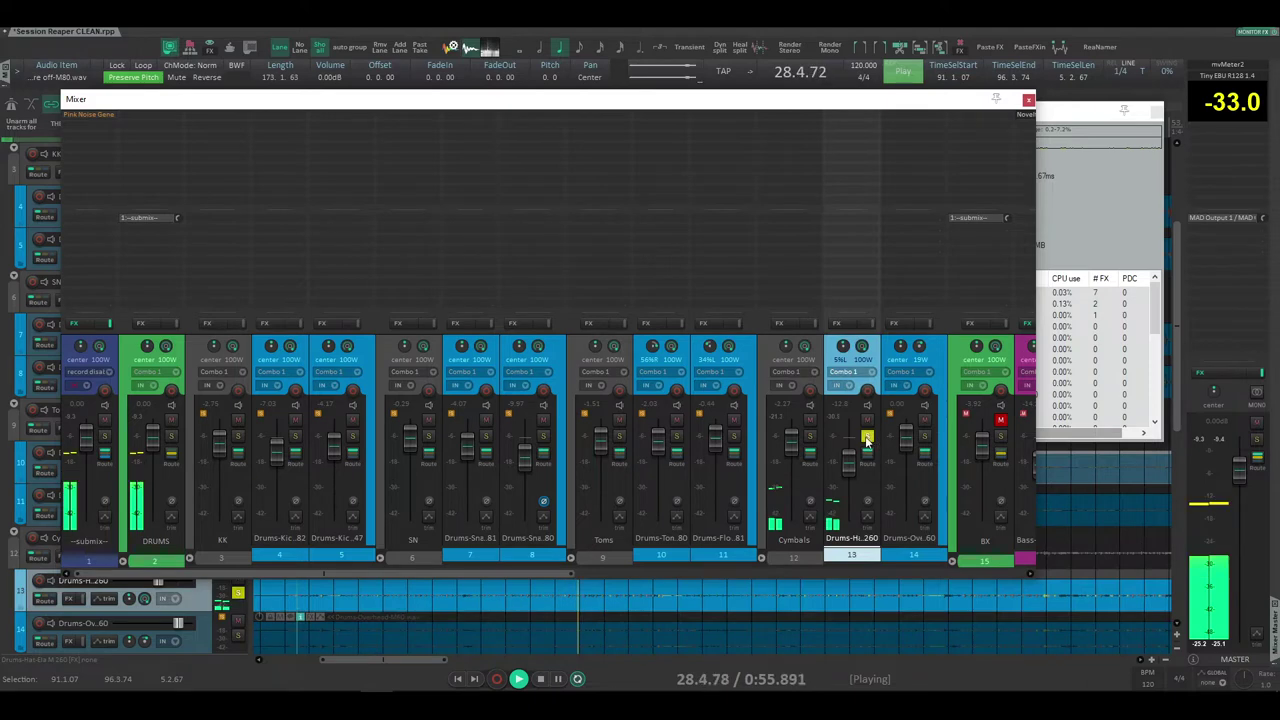
left_click(867, 439)
left_click(924, 438)
left_click(925, 438)
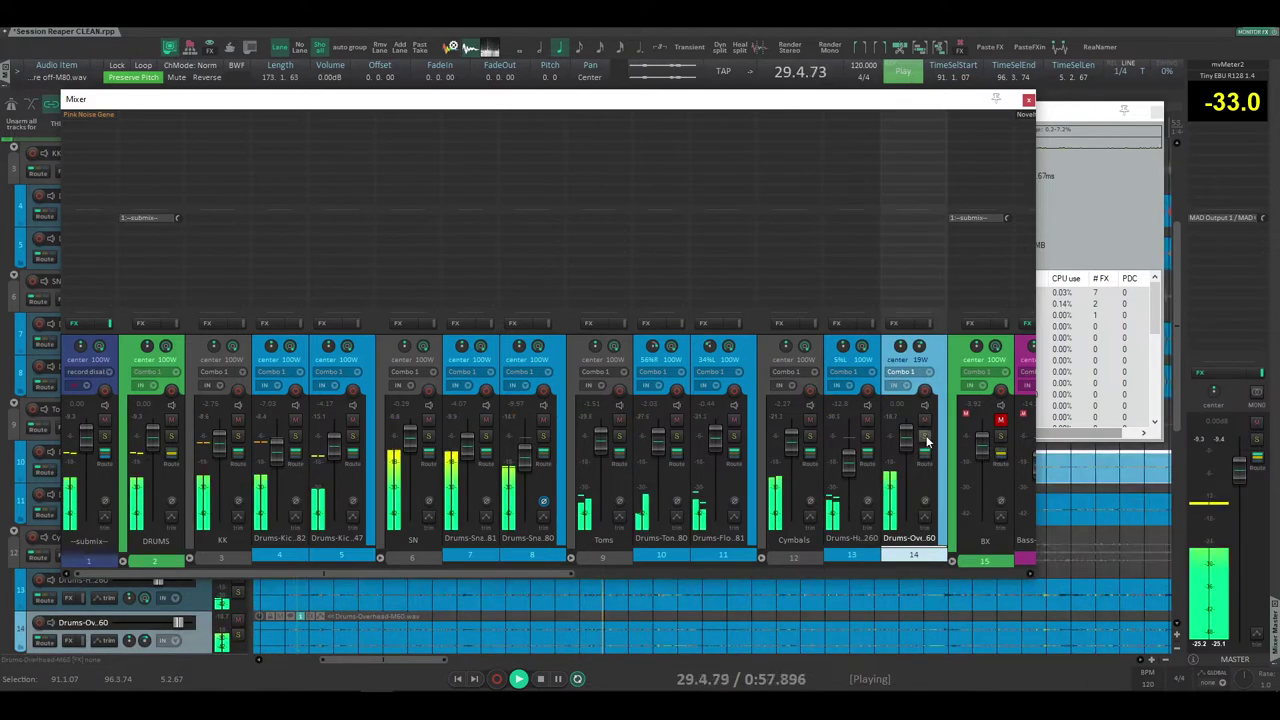
key("space")
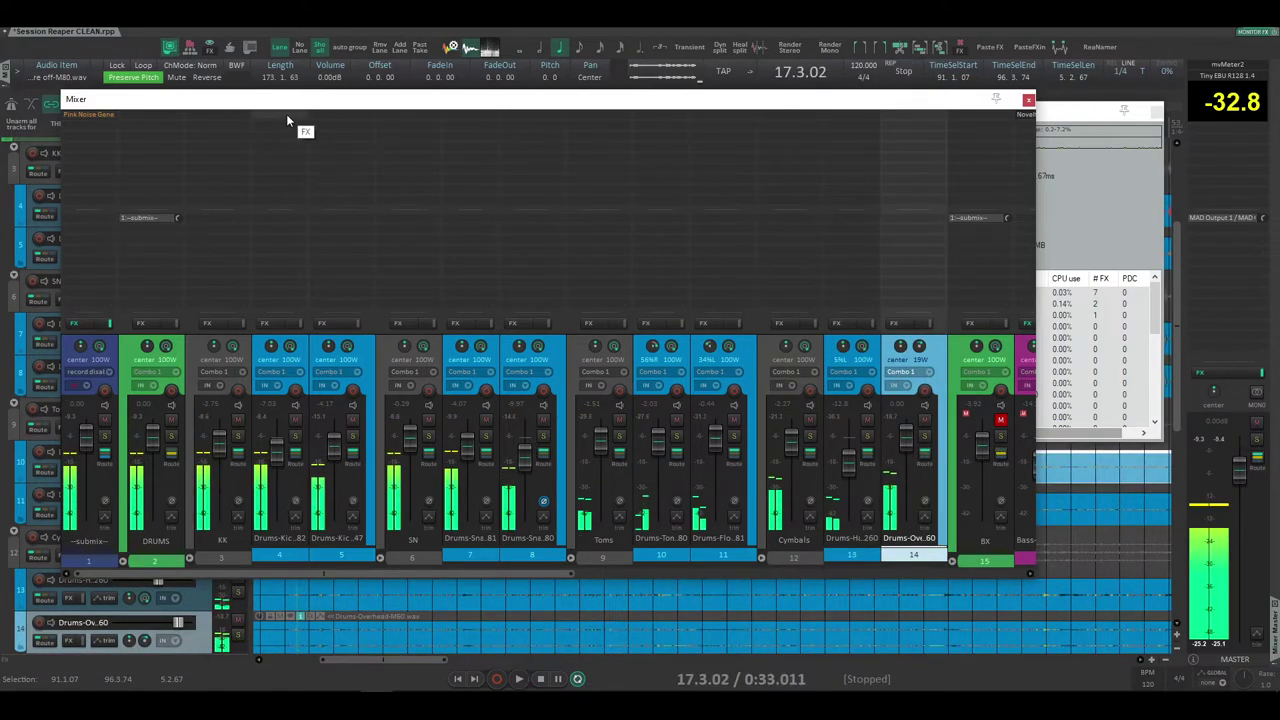
- Insert Noveltech Character on Drums-Kick In and copy it to the kick out, snare, tom, hi-hat and overhead tracks
double_click(286, 115)
double_click(729, 166)
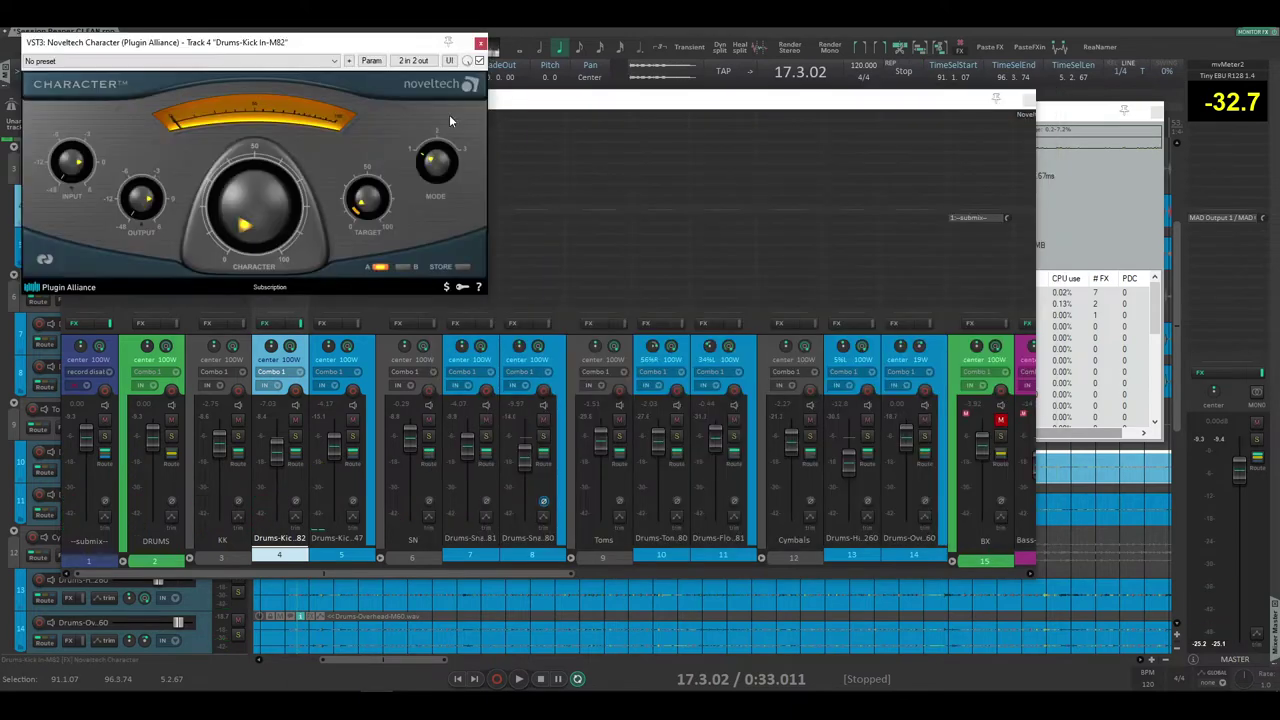
left_click(479, 44)
left_click_drag(282, 115, 344, 115)
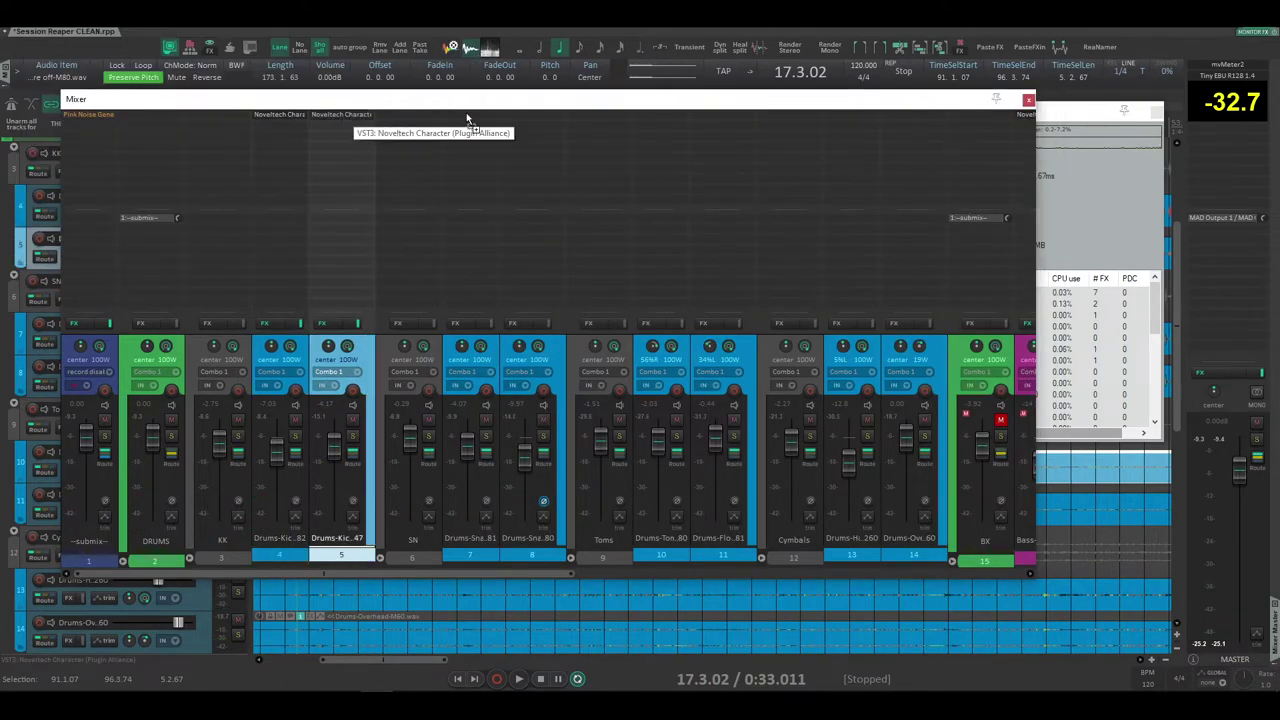
left_click_drag(473, 114, 908, 116)
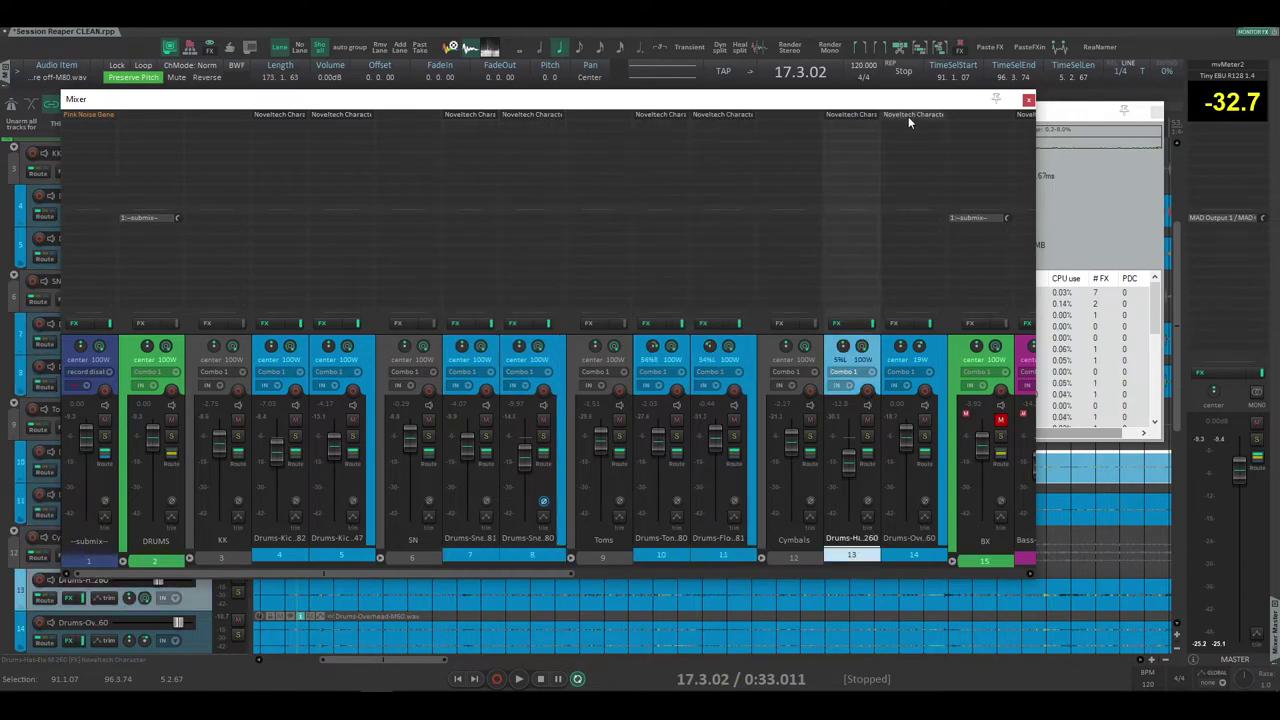
- During playback, set Drums-Kick In's Character plugin to Mode 3, Target near the middle, Character about 34 and Output about -2.8 dB
left_click(270, 114)
key("space")
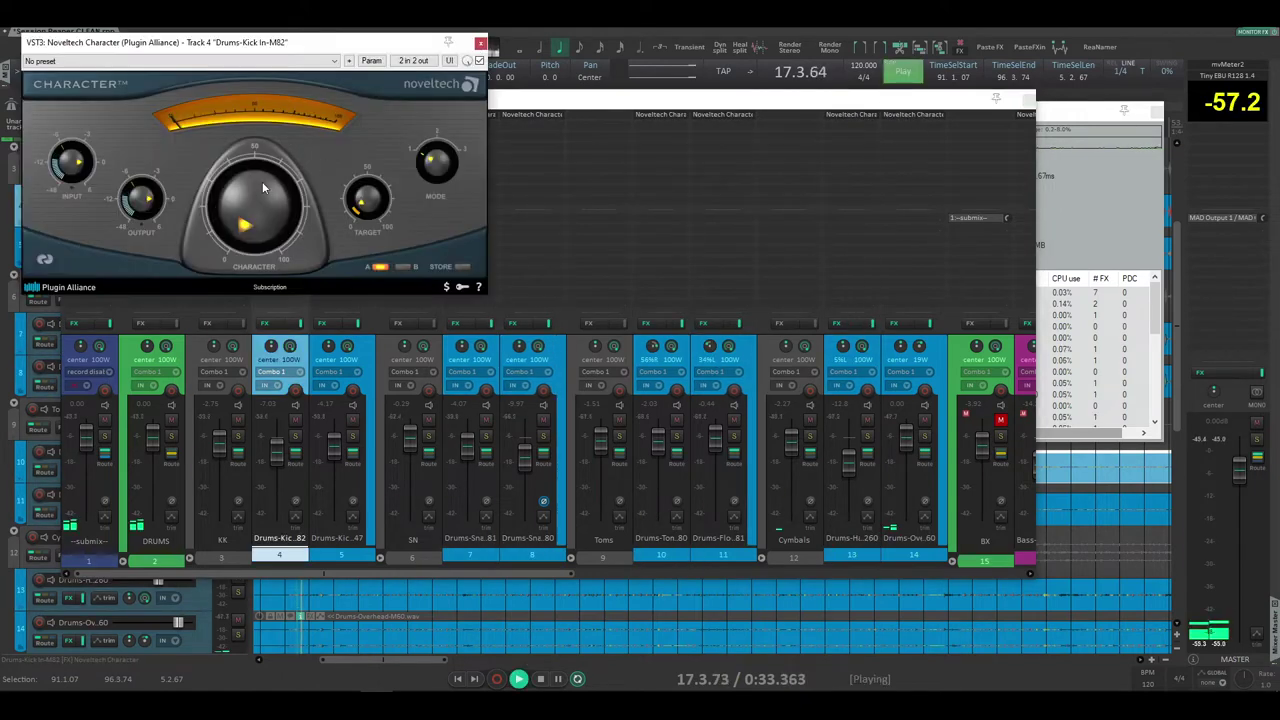
left_click(440, 172)
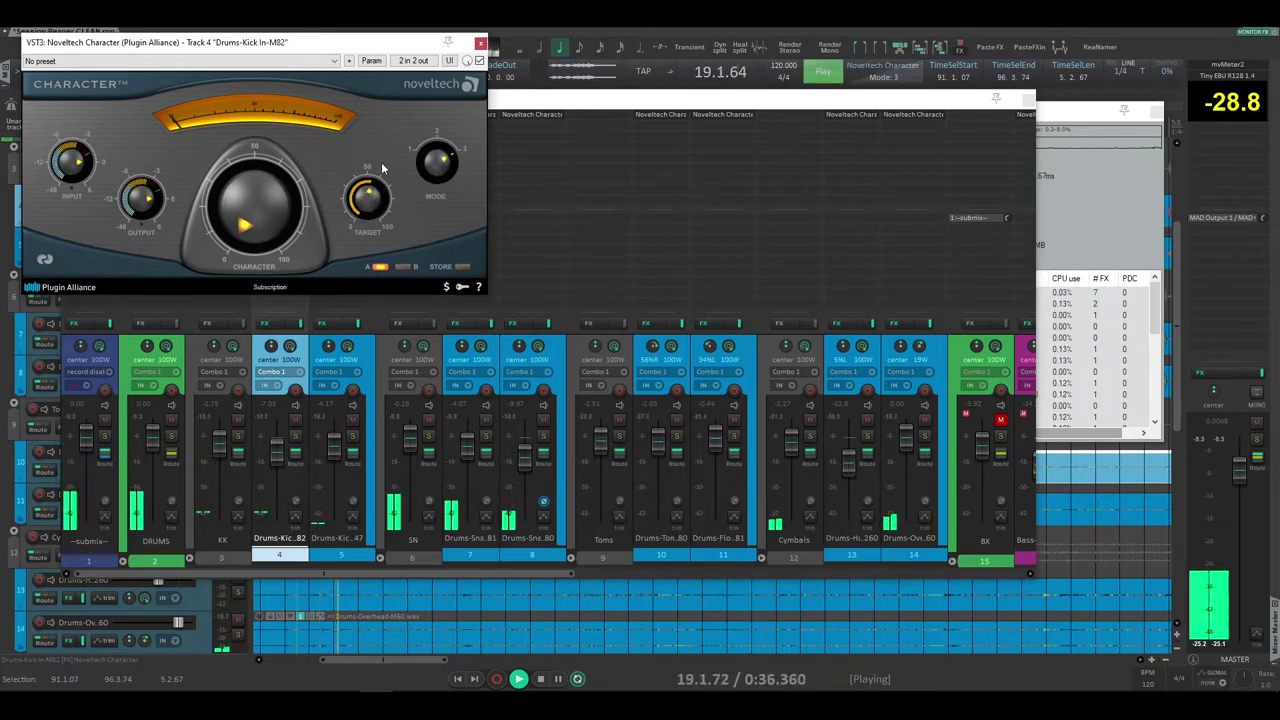
left_click_drag(247, 227, 244, 194)
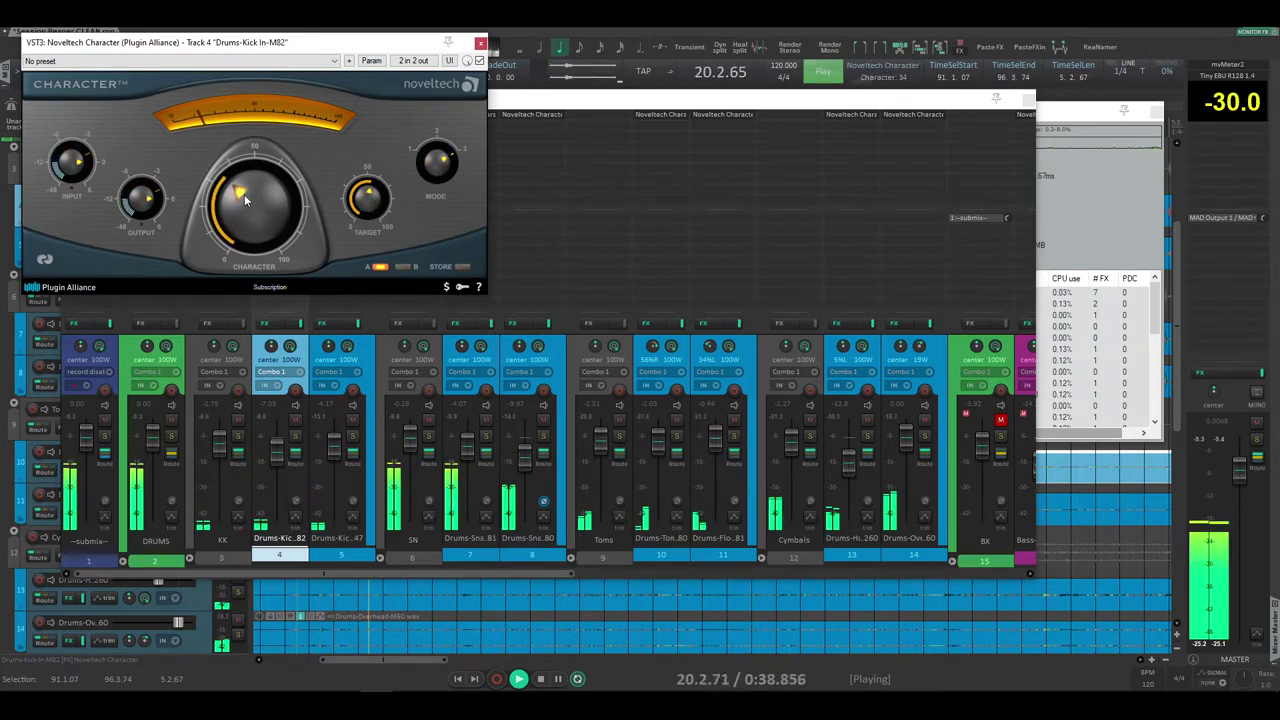
left_click(144, 204)
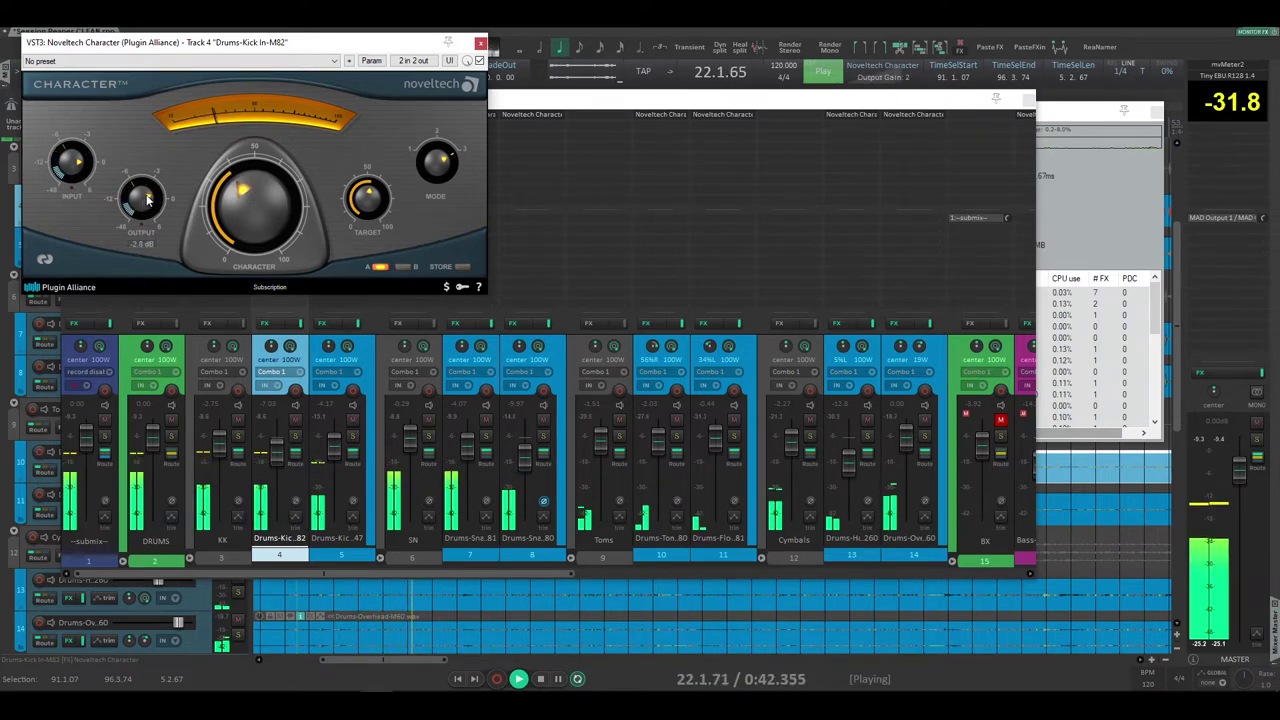
left_click(480, 43)
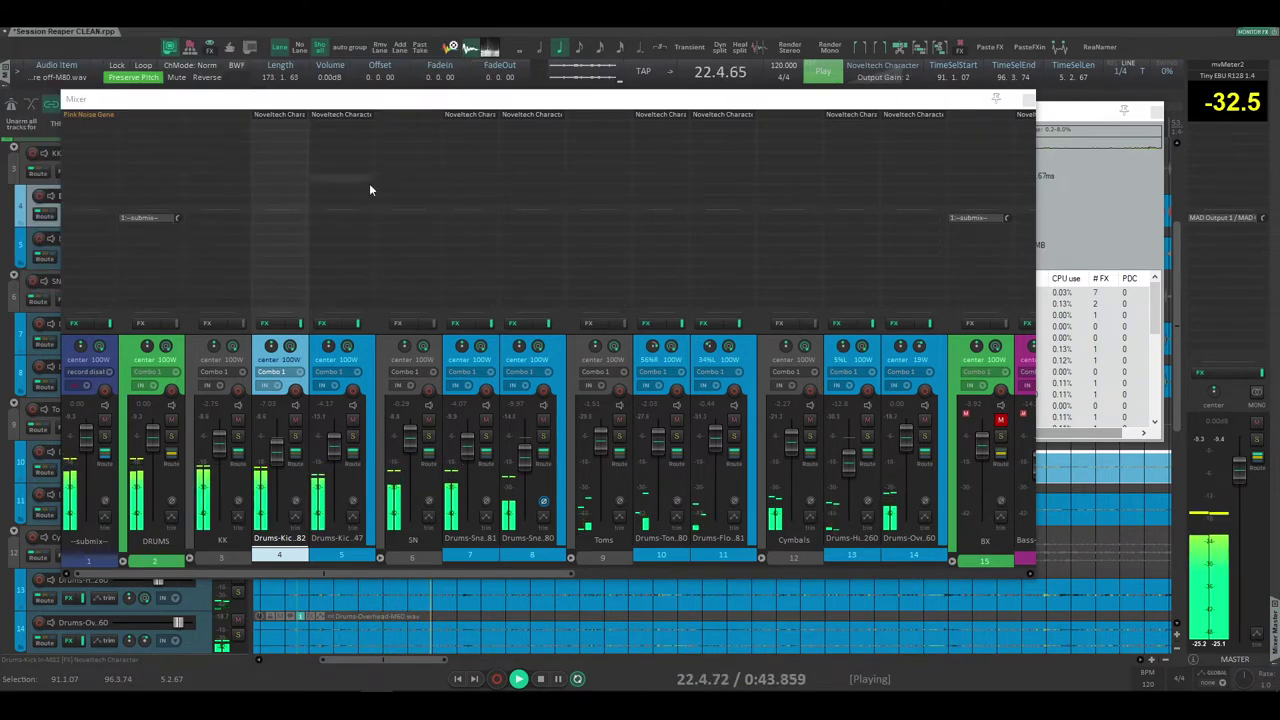
- On Drums-Kick Out's Character plugin, use Mode 3 with a mid Target, raise the Character amount and lower the Output slightly
left_click(354, 115)
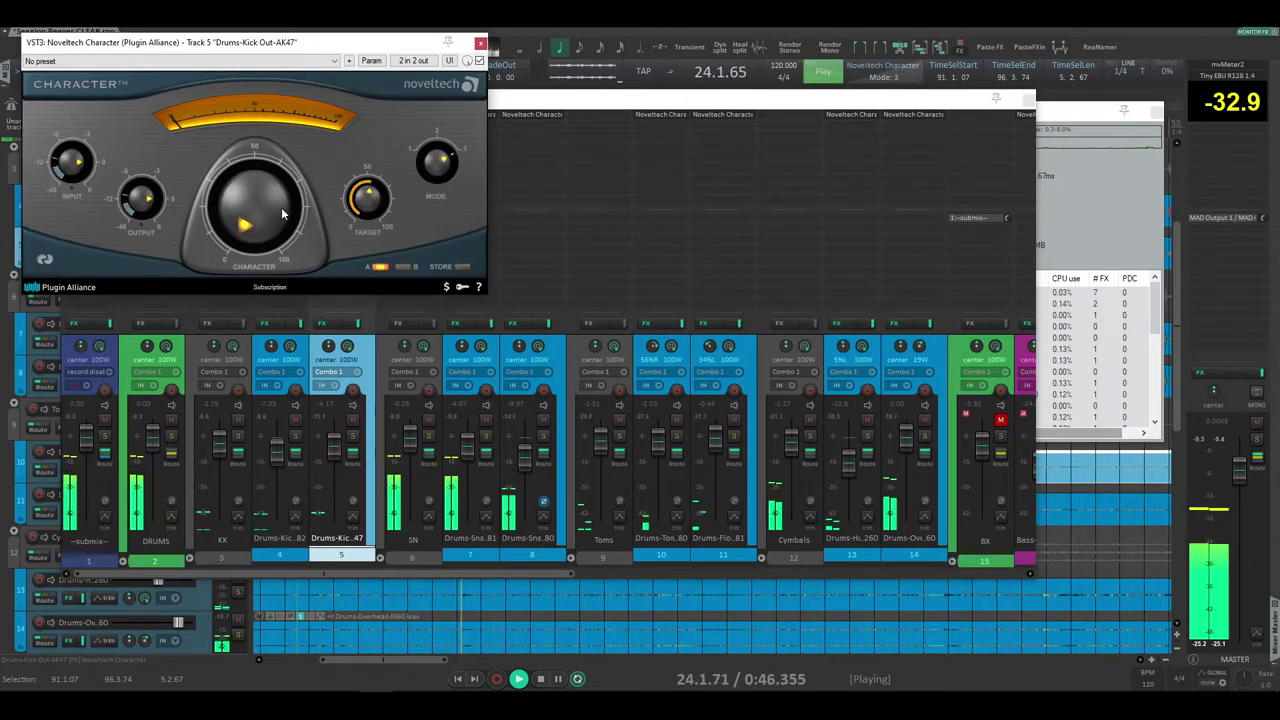
left_click(136, 207)
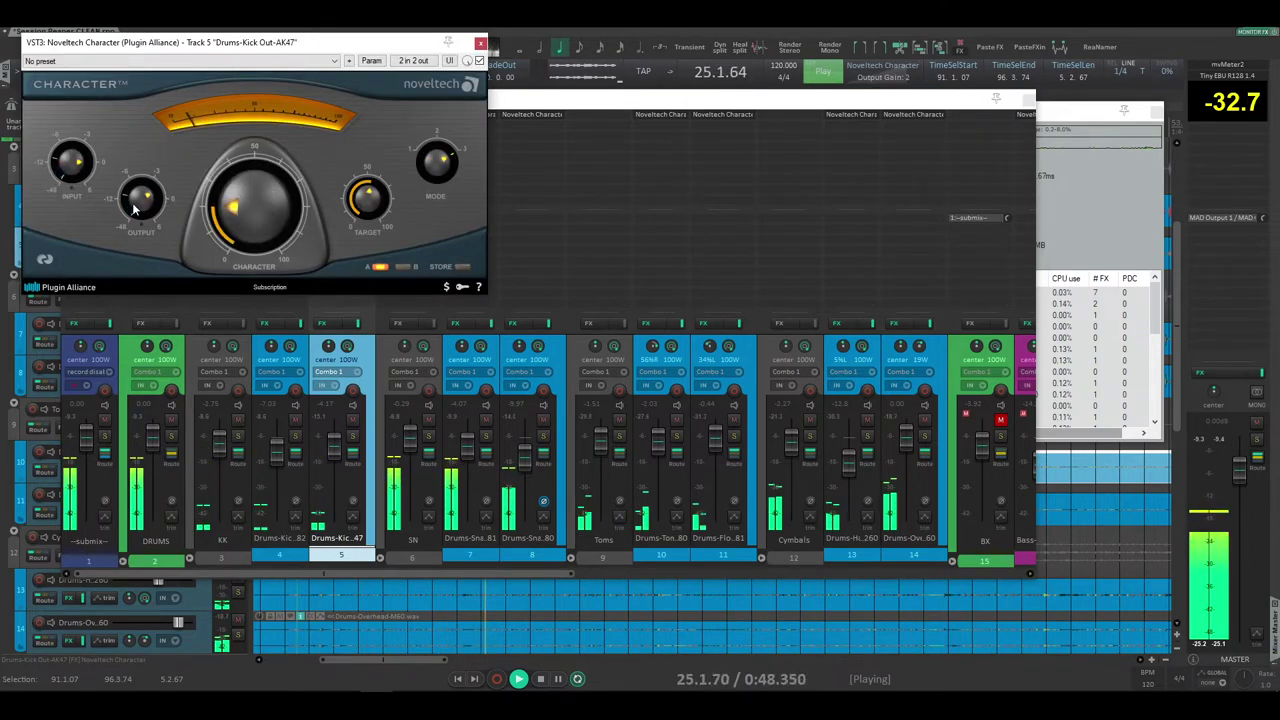
left_click(484, 46)
- On Drums-Snare Top's Character plugin, set Mode 2, raise Character, lower Output slightly, and compare the sound with the plugin bypassed
left_click(463, 115)
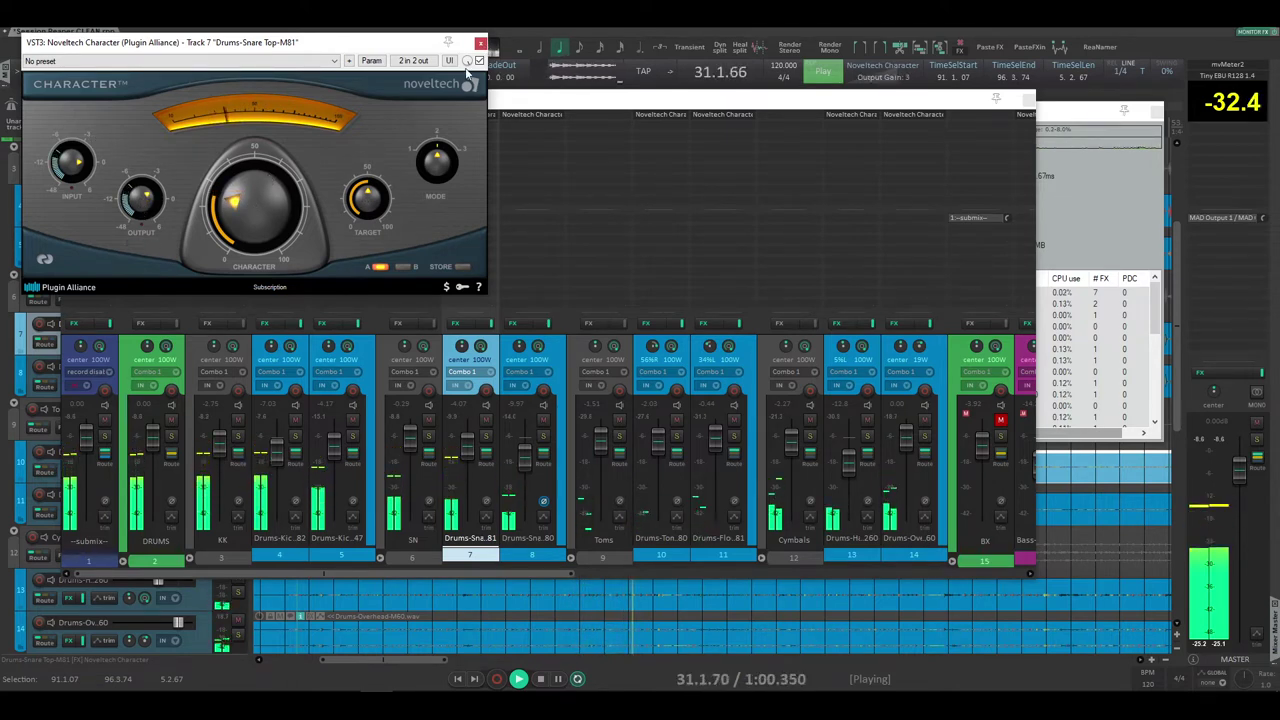
left_click(479, 61)
left_click(479, 61)
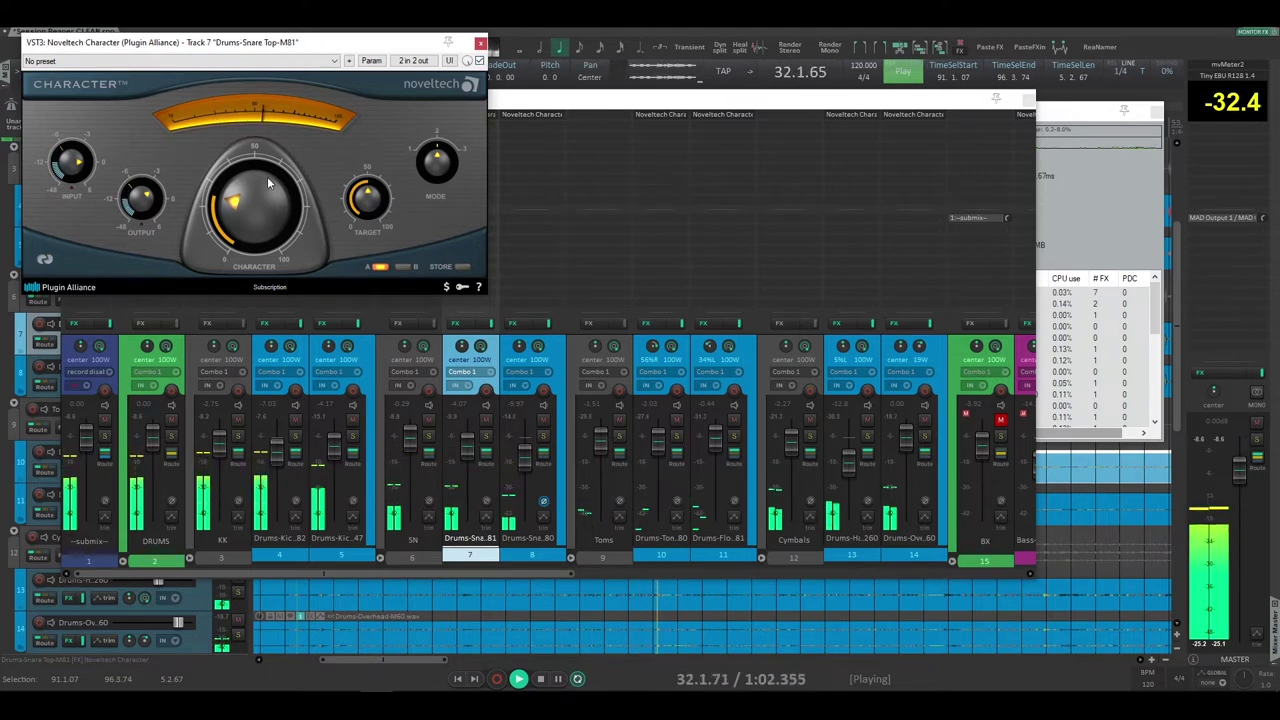
left_click(481, 44)
- On Drums-Snare Bottom's Character plugin, set Target to 57 and Mode 2, raise the Character amount and lower the Output
left_click(527, 113)
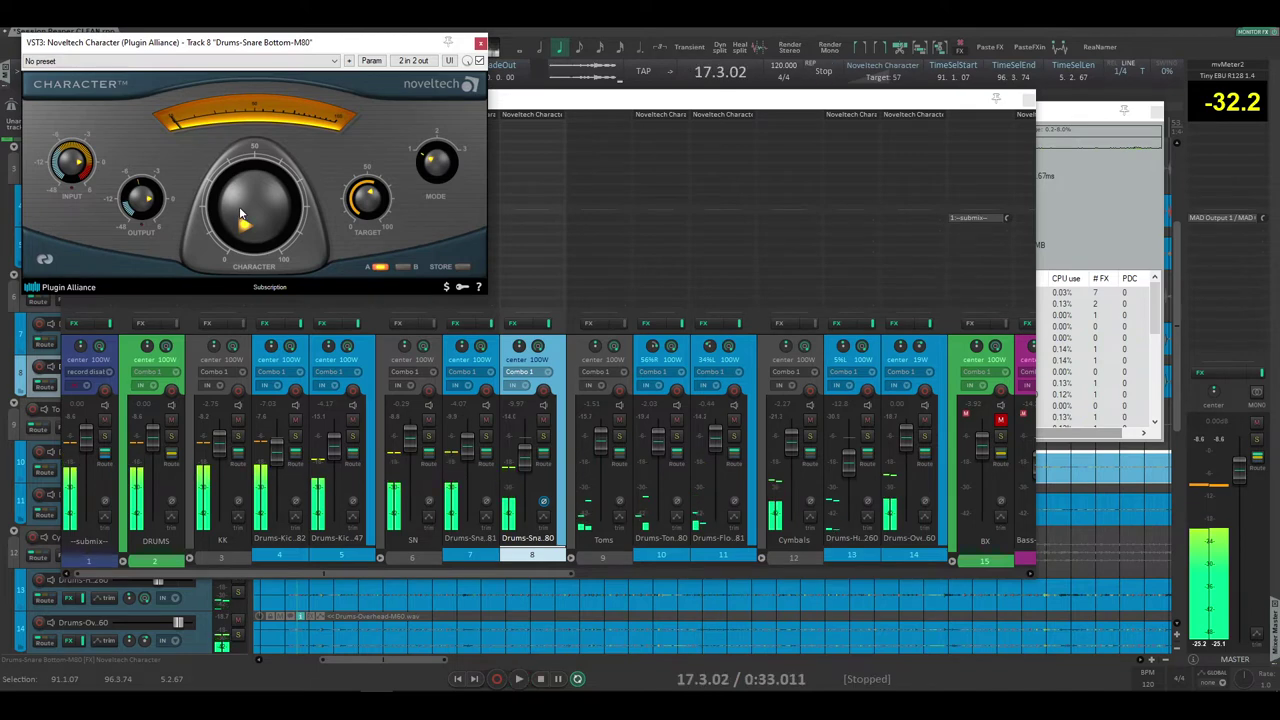
left_click_drag(250, 217, 255, 185)
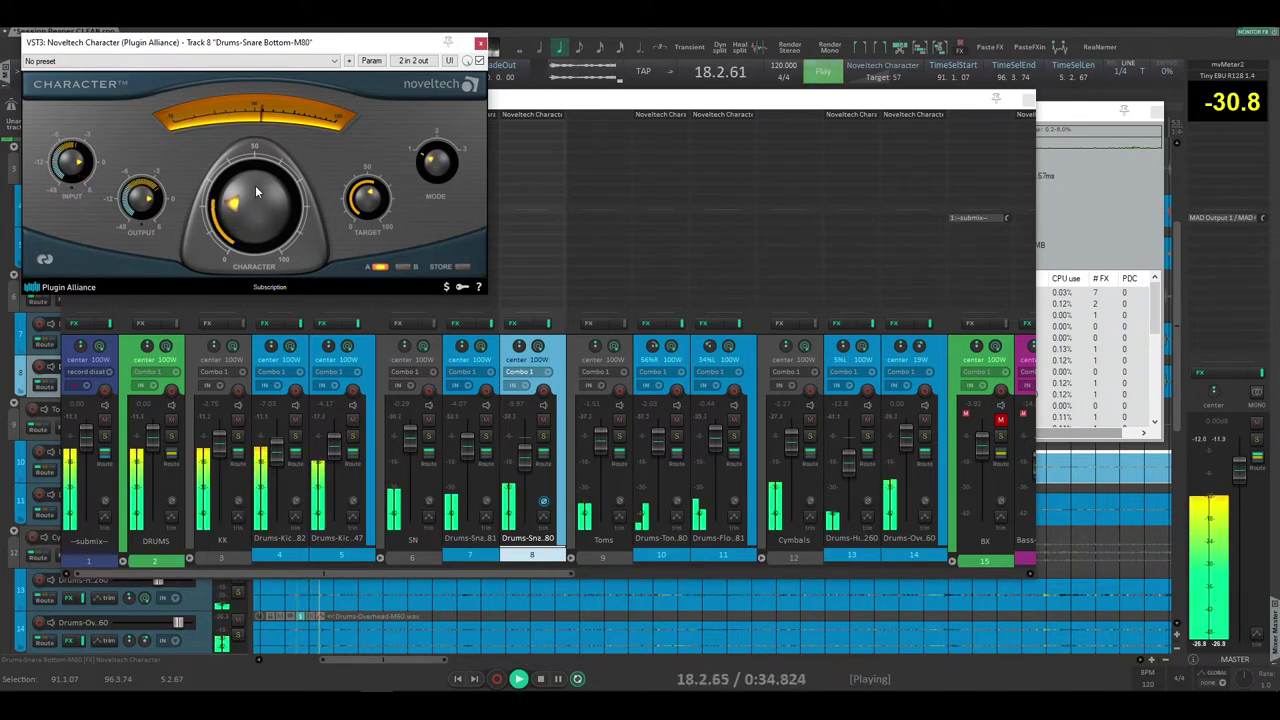
left_click_drag(147, 198, 148, 217)
left_click_drag(237, 203, 237, 209)
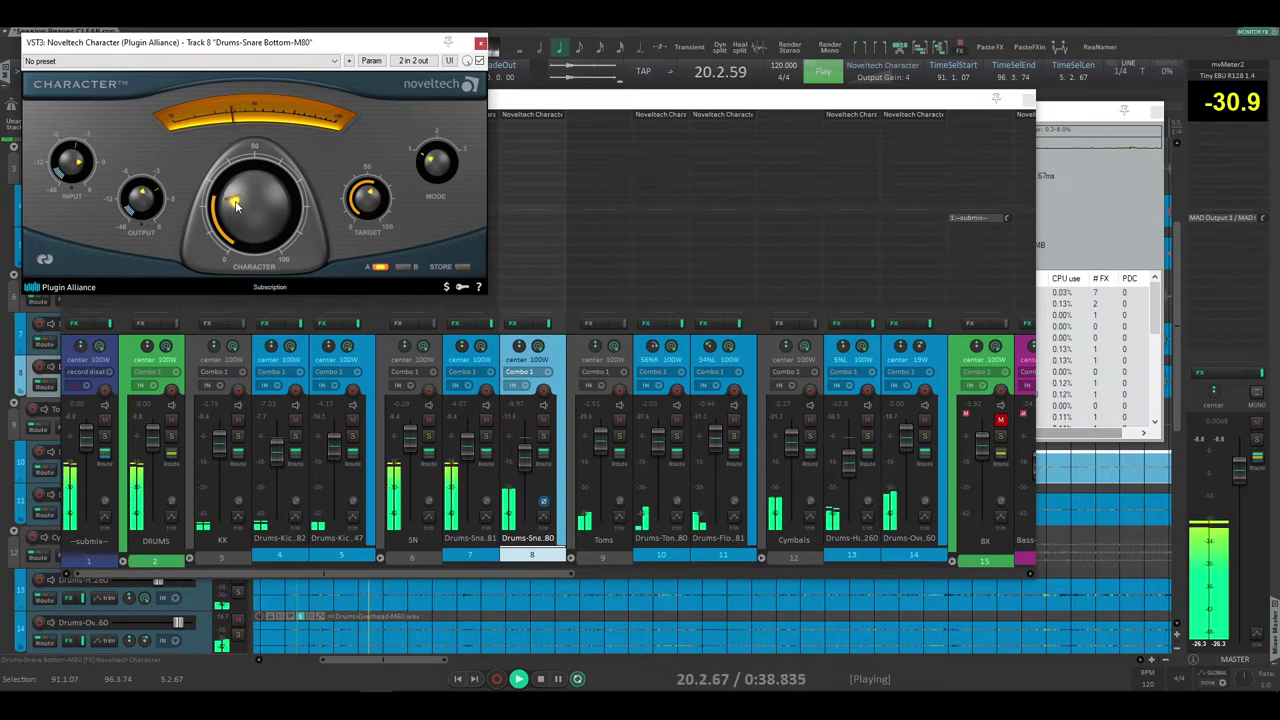
left_click_drag(438, 178, 445, 140)
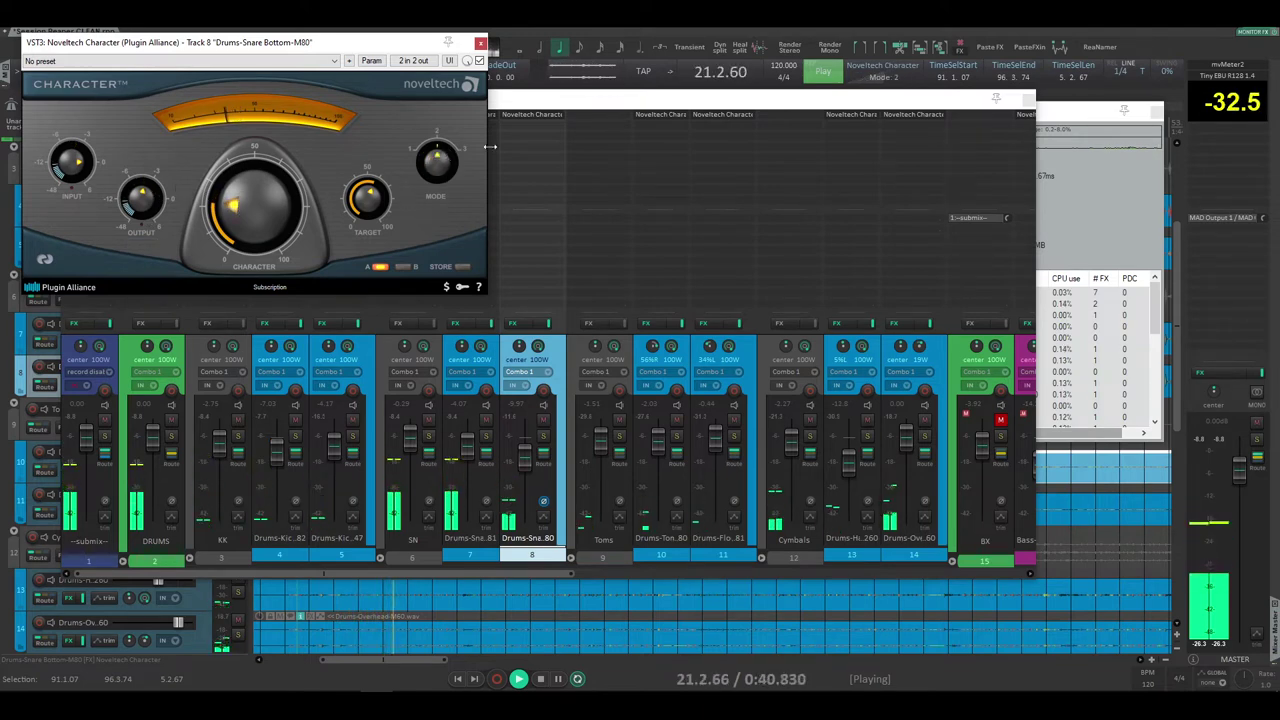
left_click(480, 44)
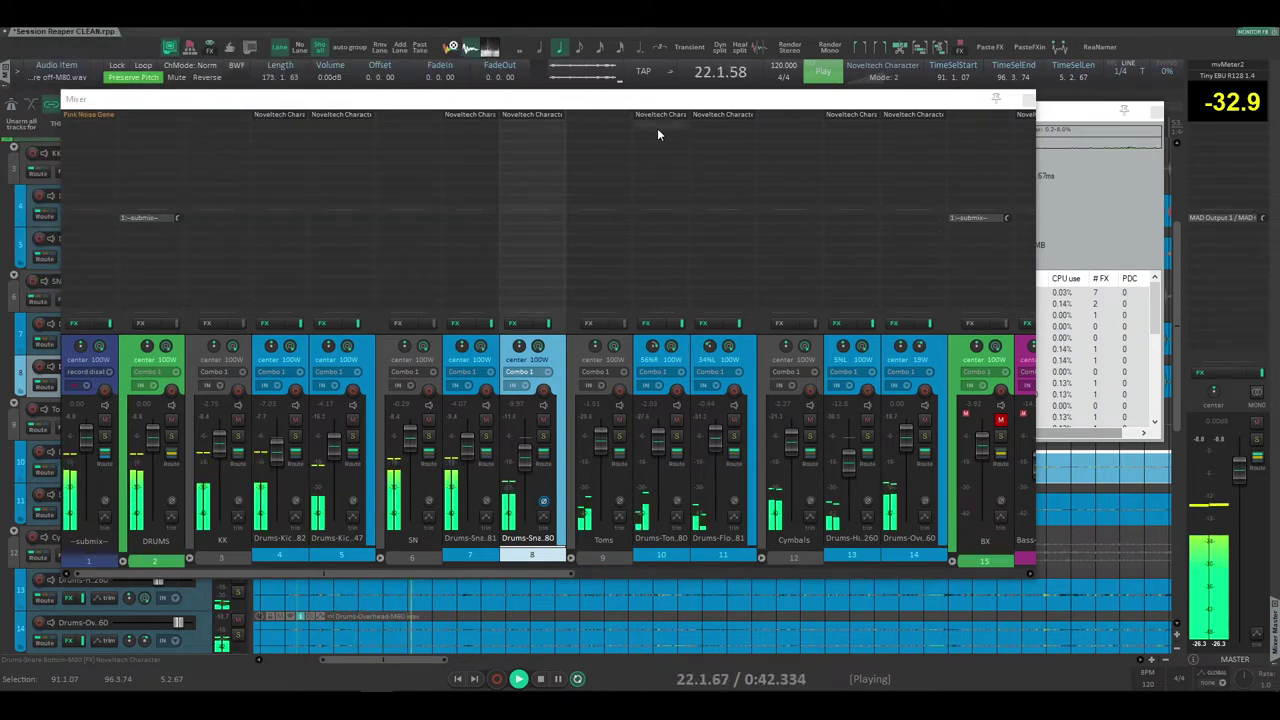
- Close the mixer, stop playback and select the time range from about bar 33 to bar 36 around the tom hits
left_click(1028, 99)
scroll(640, 365, "down", 1)
key("space")
left_click_drag(682, 443, 753, 443)
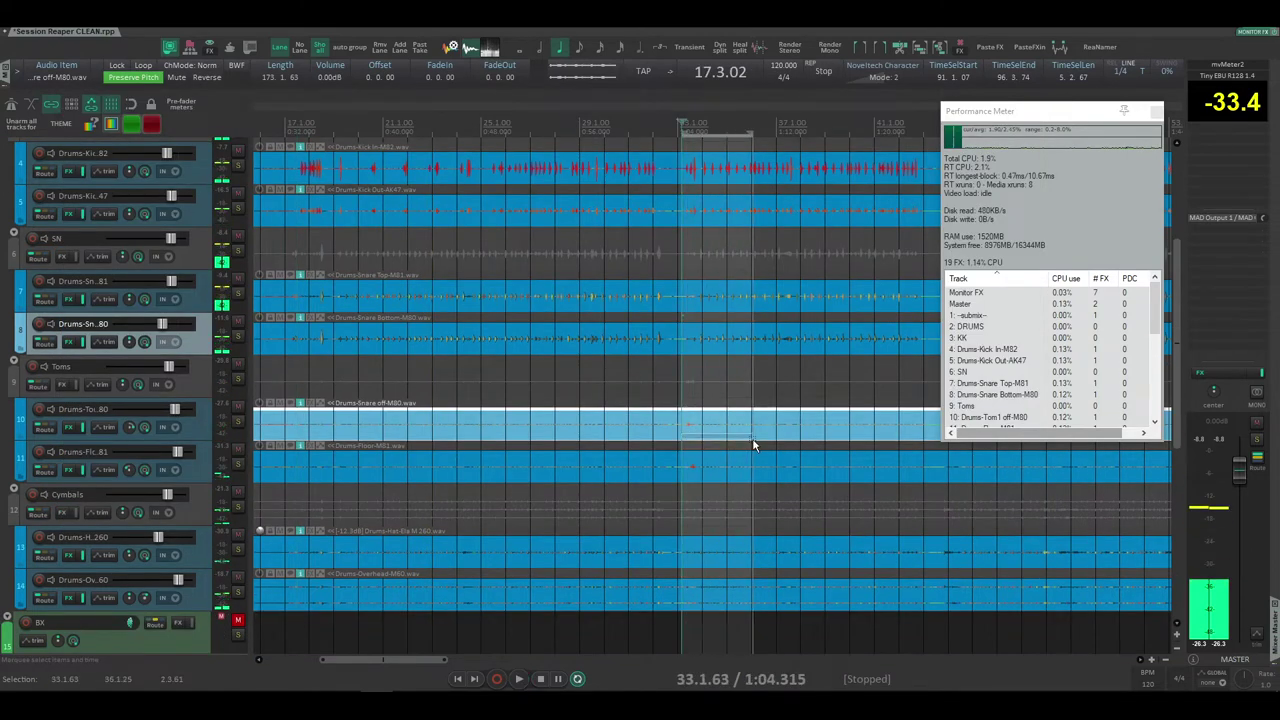
- Loop playback of the tom hits from about bar 33 to bar 34 and solo the Drums-Tom1 and Drums-Floor tracks
key("space")
scroll(690, 436, "up", 2)
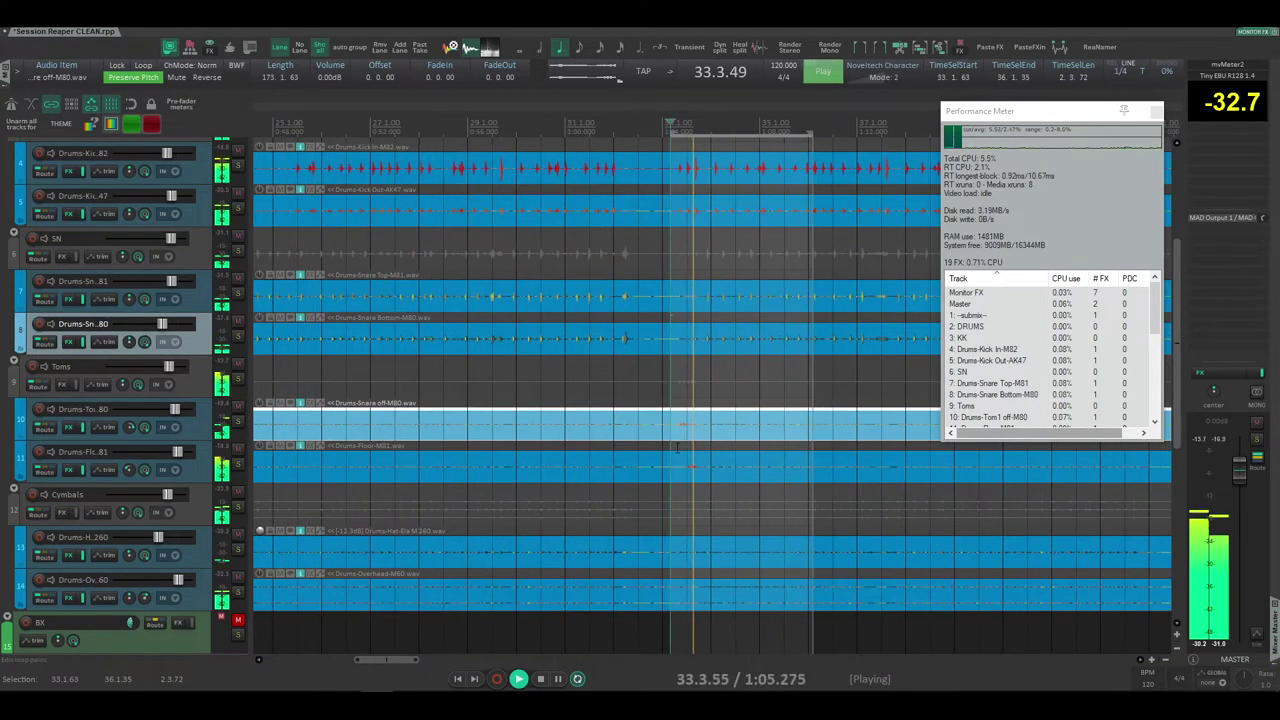
left_click_drag(671, 428, 729, 434)
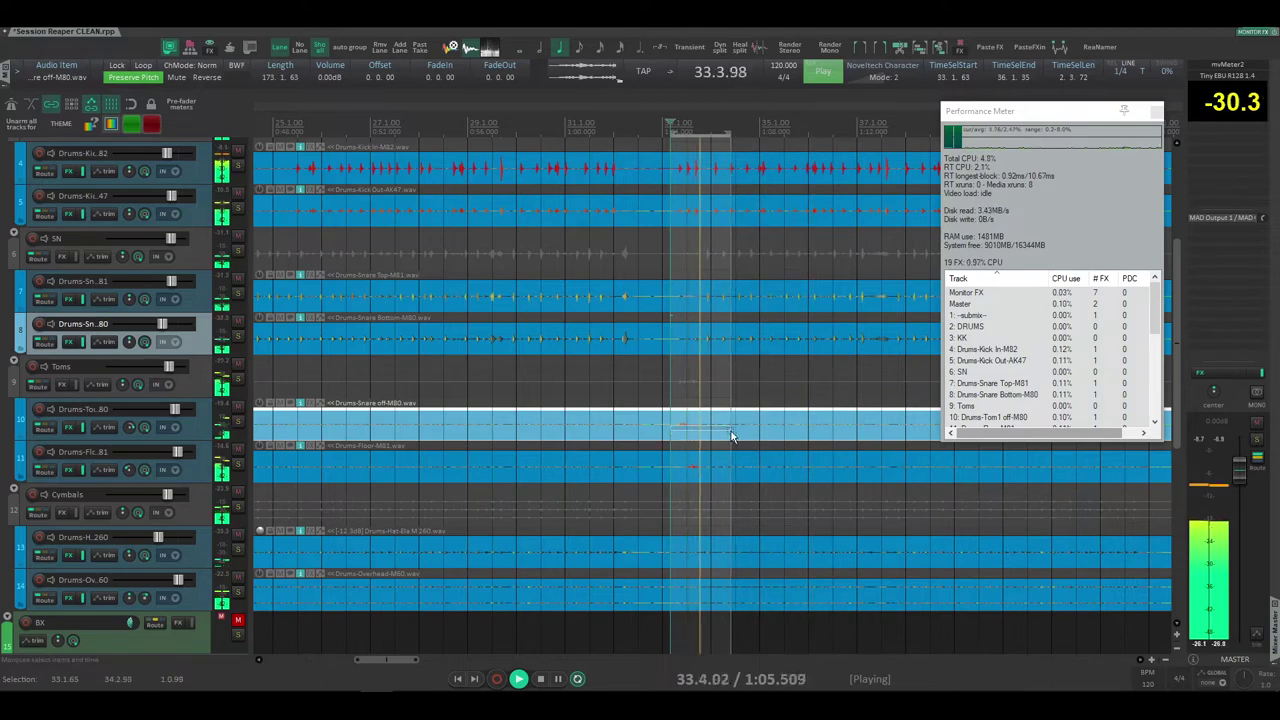
key("ctrl+m")
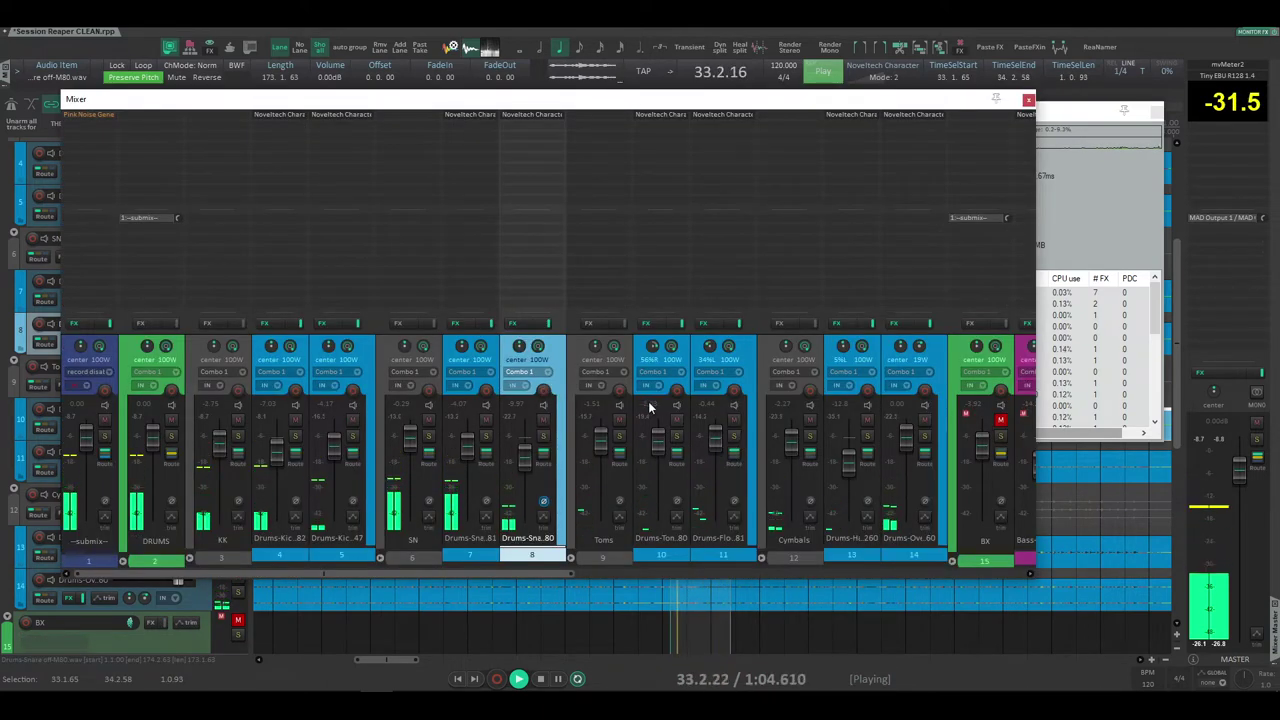
left_click(679, 438)
left_click(735, 438)
- On Drums-Tom1's Character plugin, use Mode 3 with a mid Target, raise the Character amount and lower the Output slightly
left_click(660, 116)
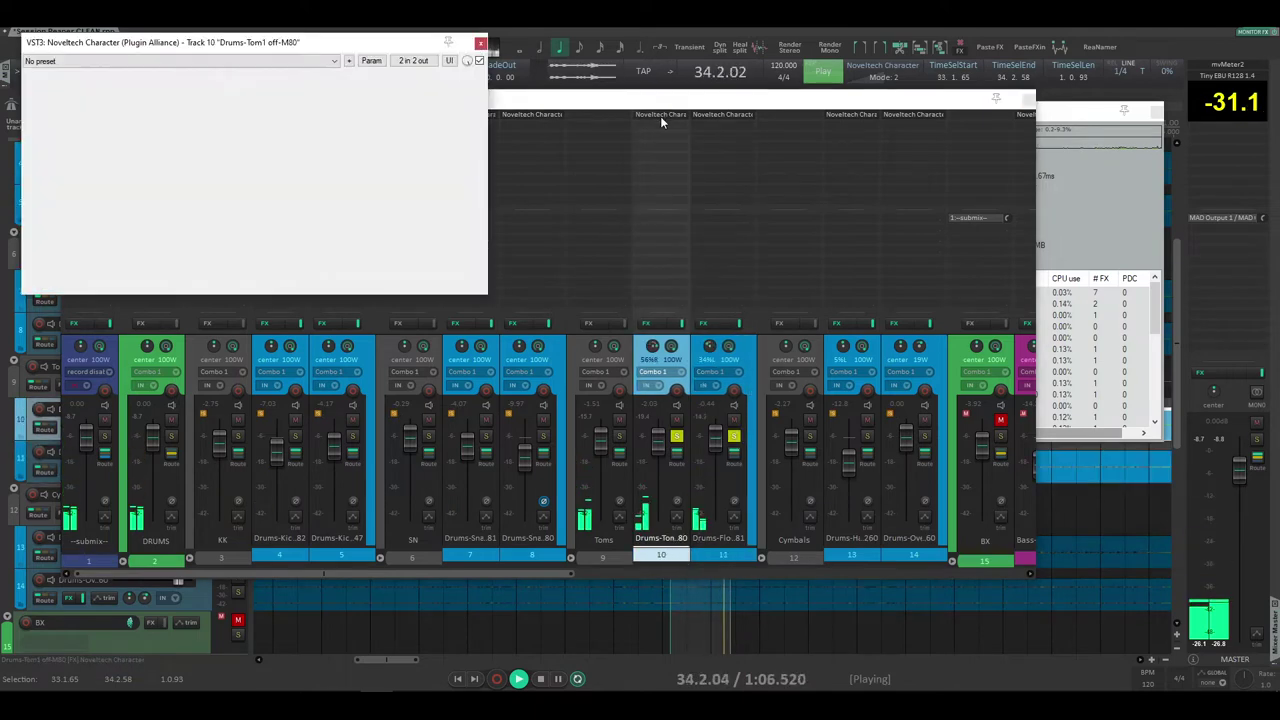
key("space")
key("space")
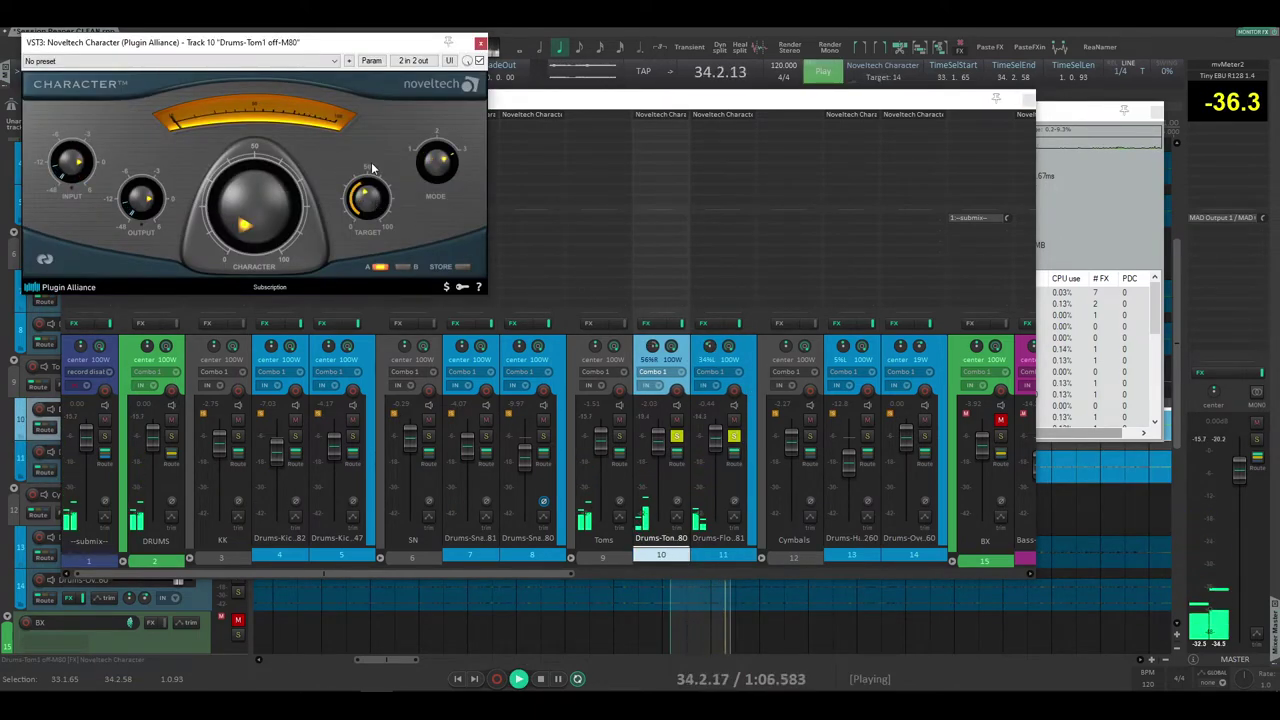
left_click_drag(243, 210, 248, 173)
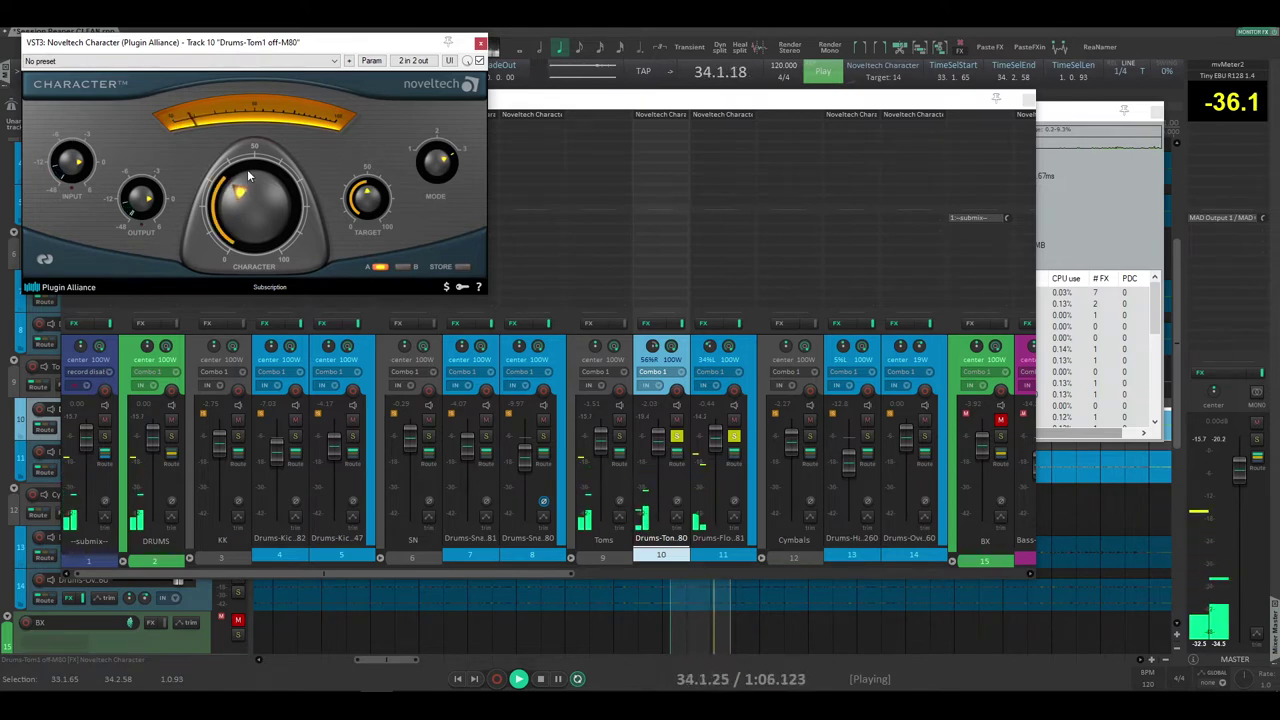
left_click_drag(140, 199, 140, 205)
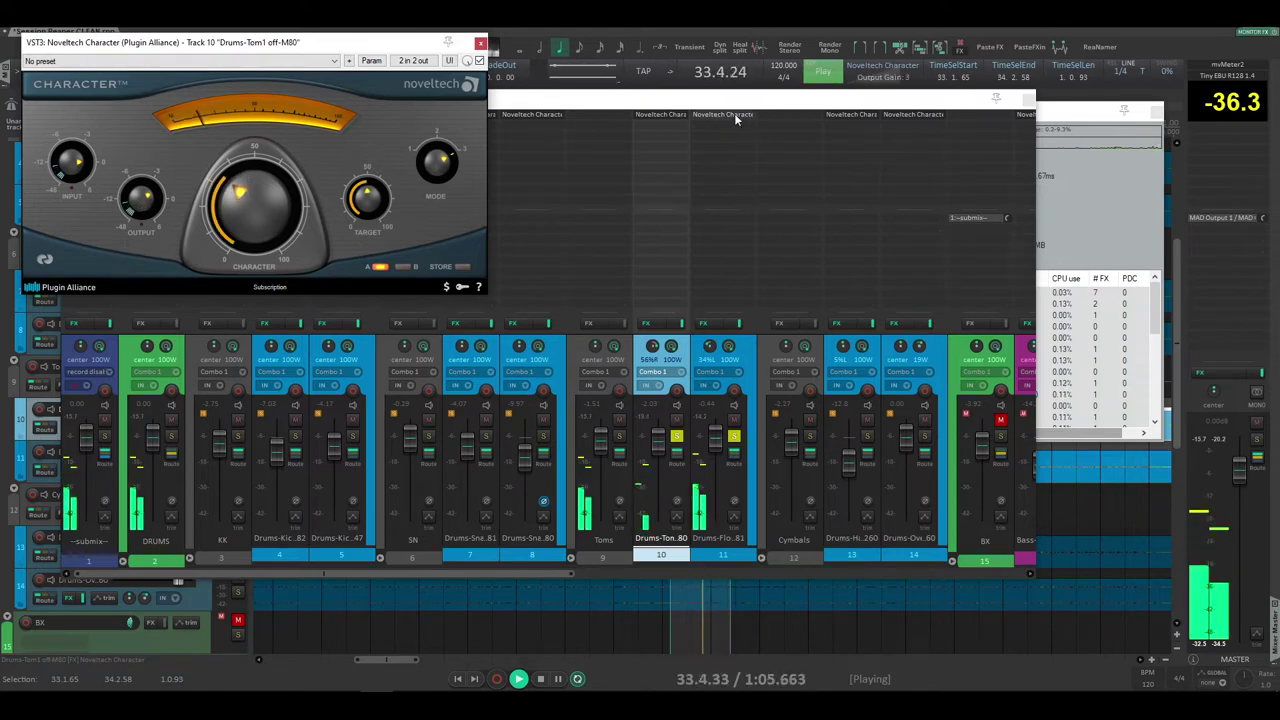
- On Drums-Floor's Character plugin, raise the Target and Character amount, lower the Output slightly, and keep Tom1's plugin open for comparison
left_click(732, 113)
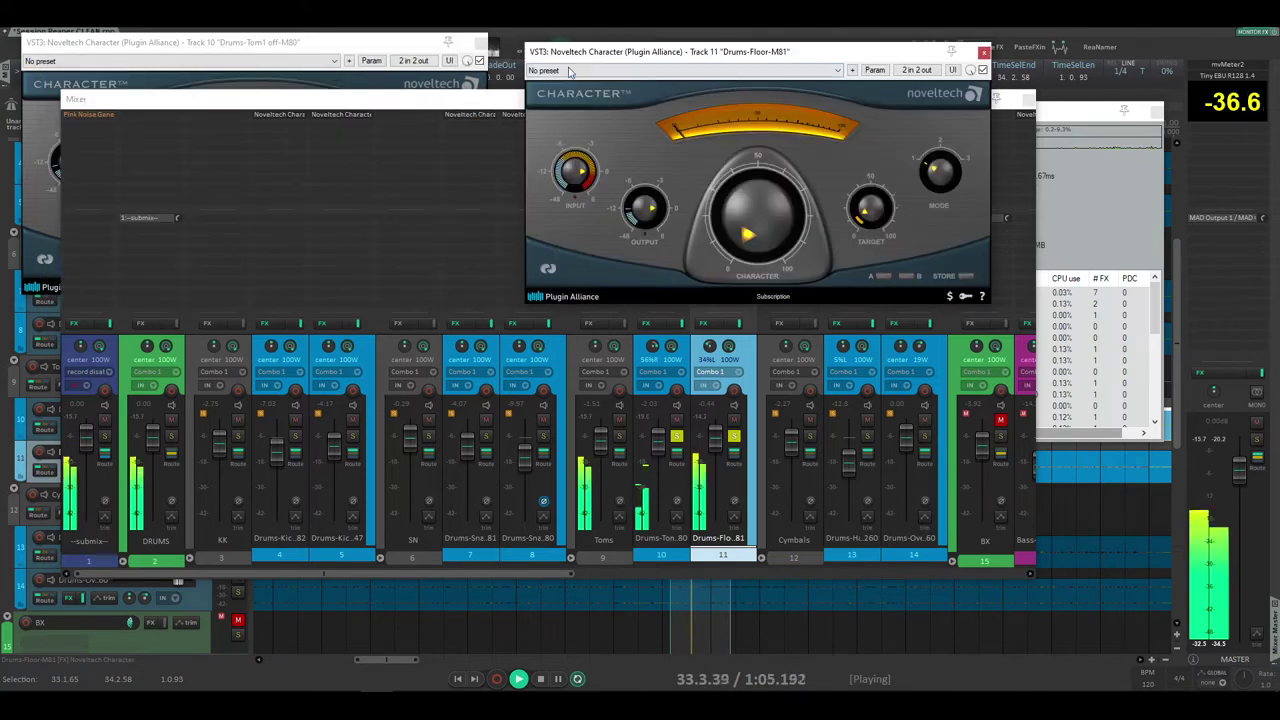
left_click(390, 48)
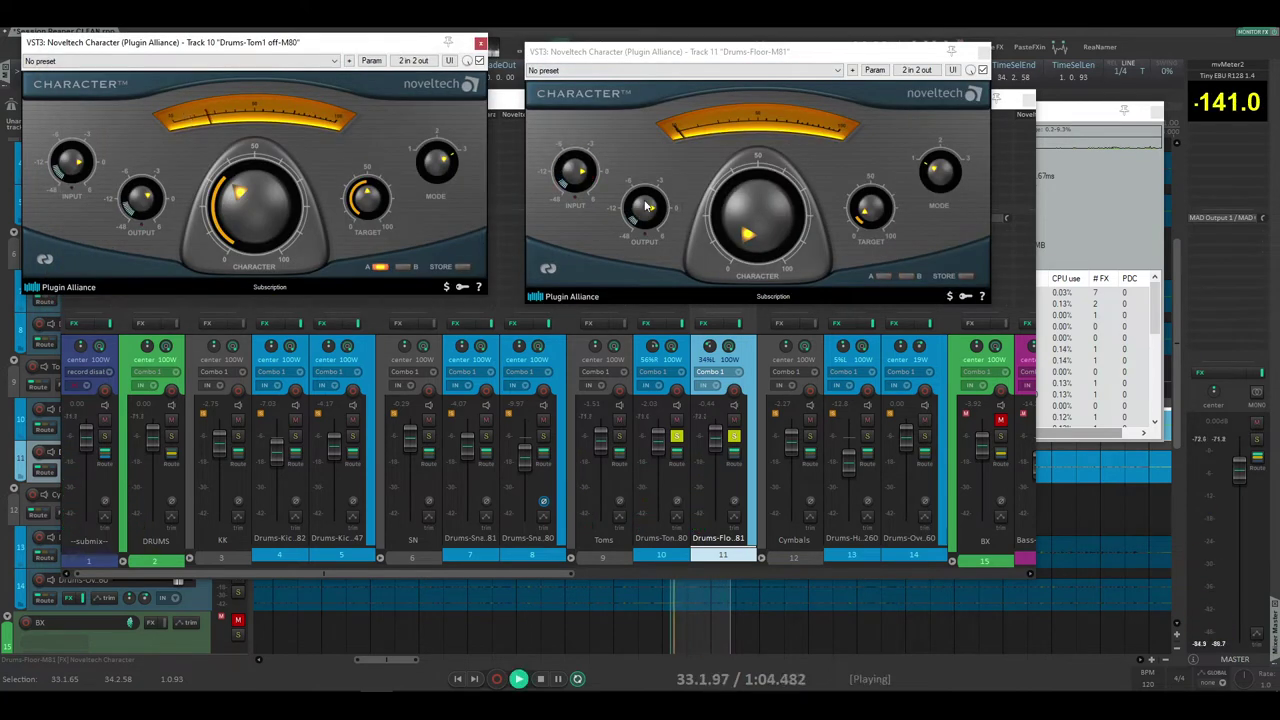
left_click(946, 163)
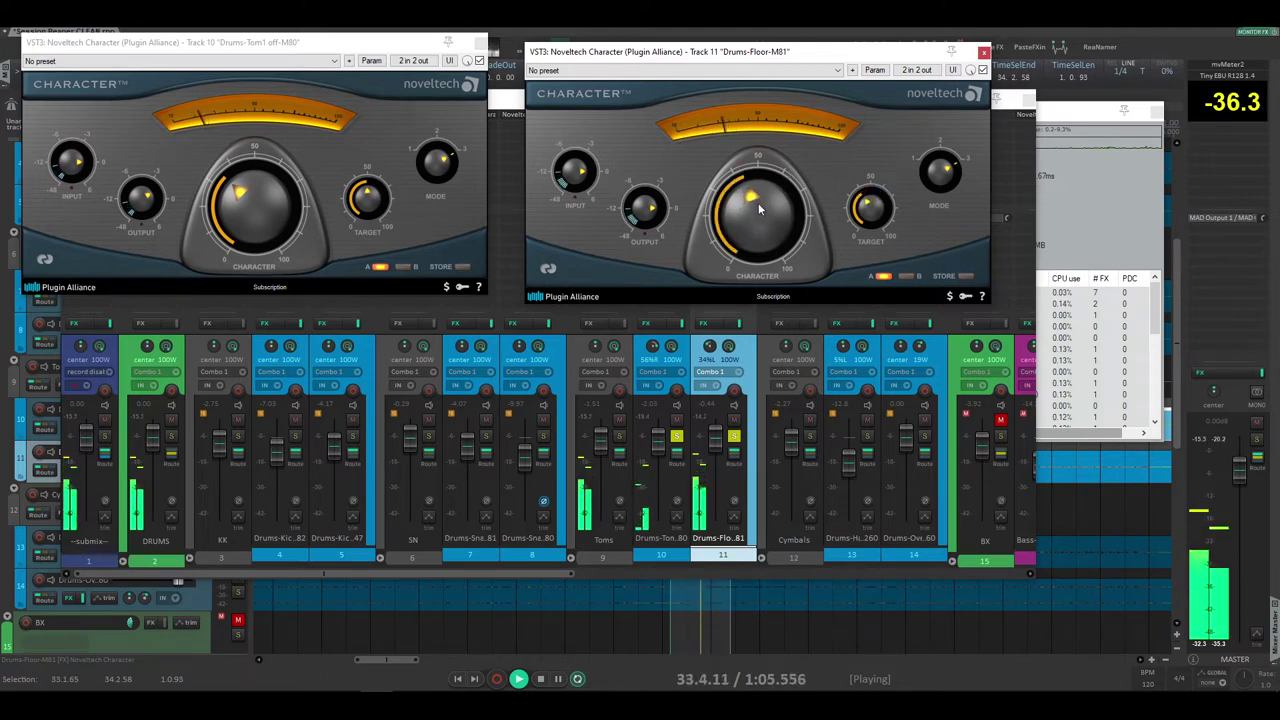
left_click_drag(758, 204, 757, 212)
left_click_drag(651, 209, 651, 219)
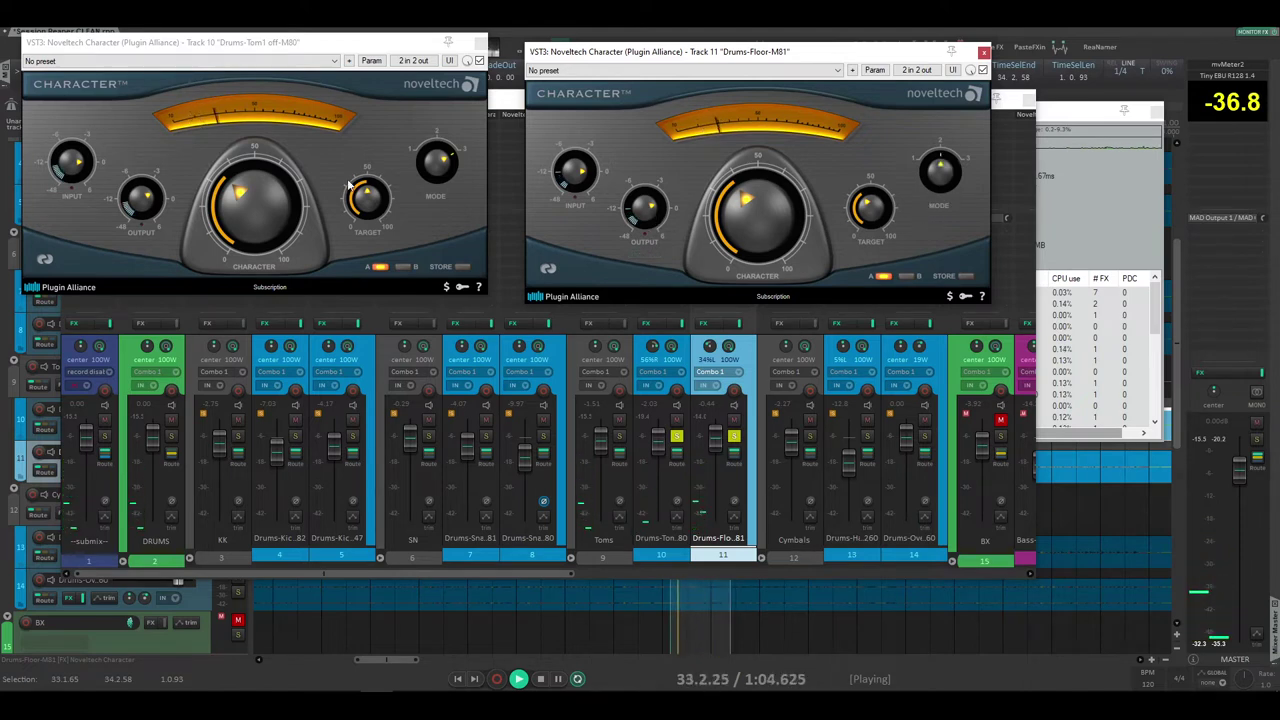
- Compare Modes 2, 1 and 3 on both toms' Character plugins, choose Mode 3, and reduce both Character amounts slightly
left_click(436, 196)
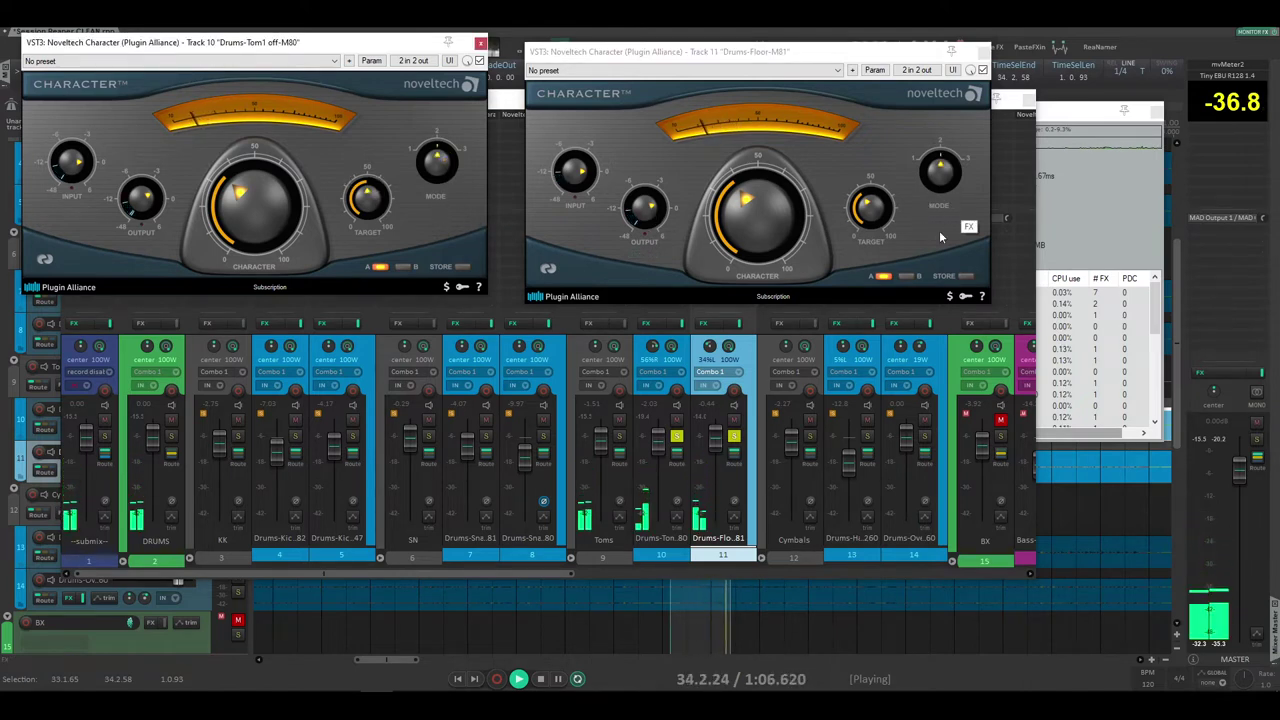
left_click_drag(939, 172, 935, 260)
left_click_drag(436, 163, 430, 268)
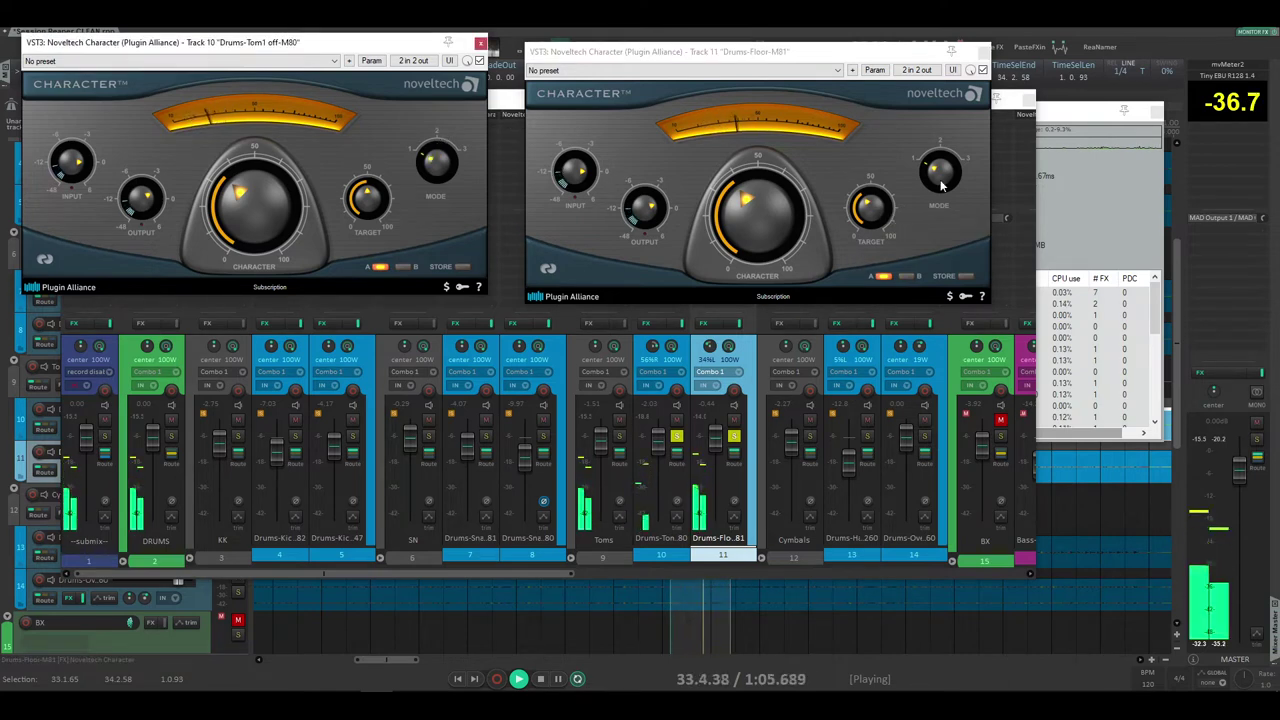
left_click_drag(940, 182, 938, 95)
left_click_drag(437, 162, 436, 75)
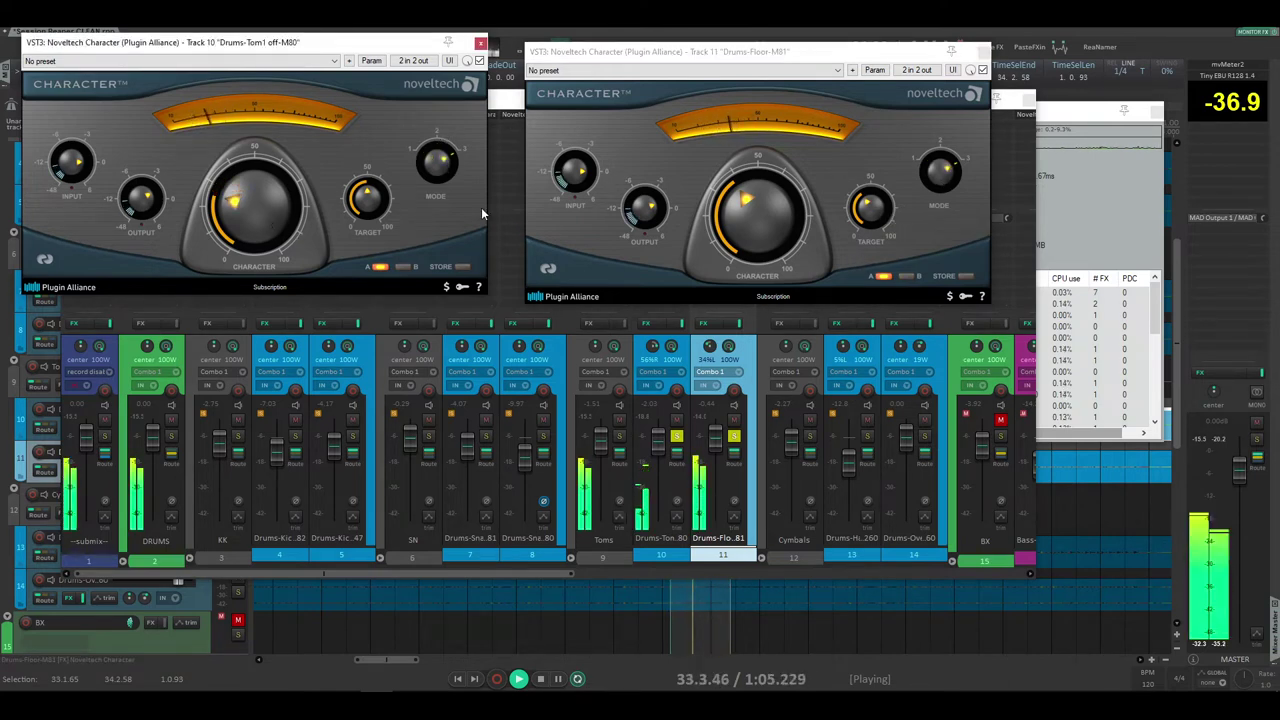
left_click(738, 233)
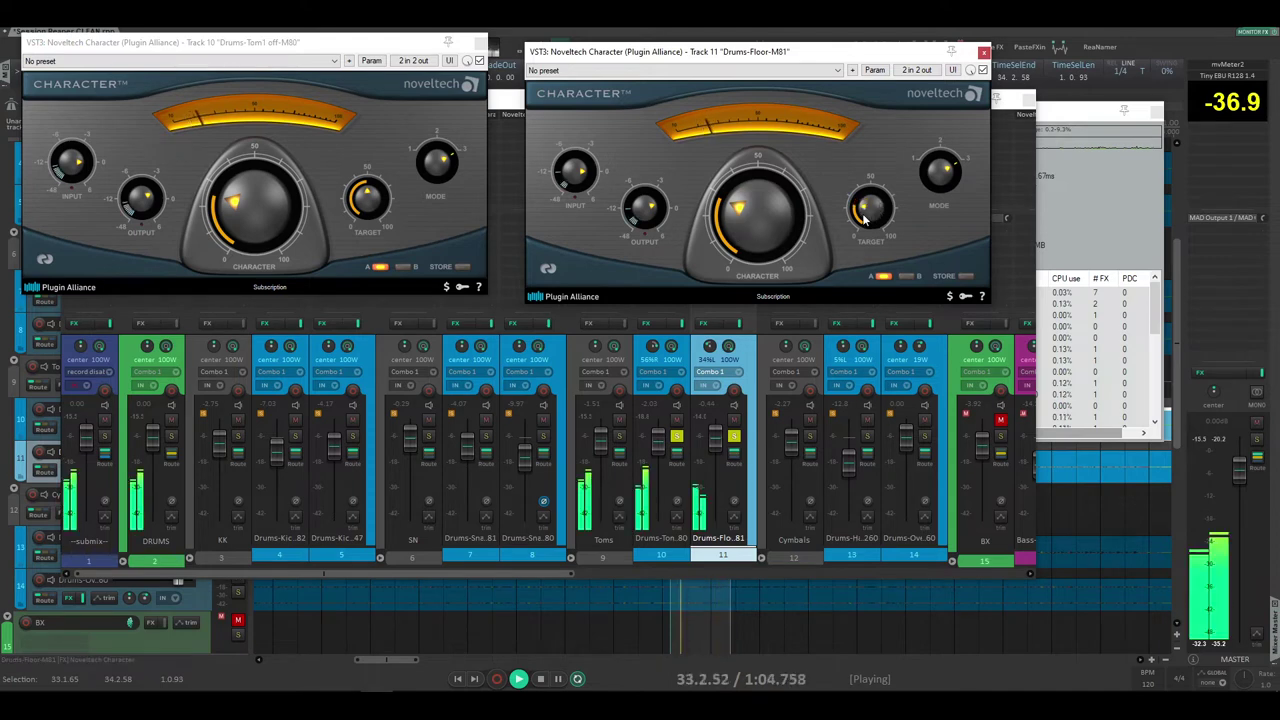
- Unsolo both toms, audition the hi-hat in solo, and solo Drums-Overhead with its Character plugin open
left_click(676, 437)
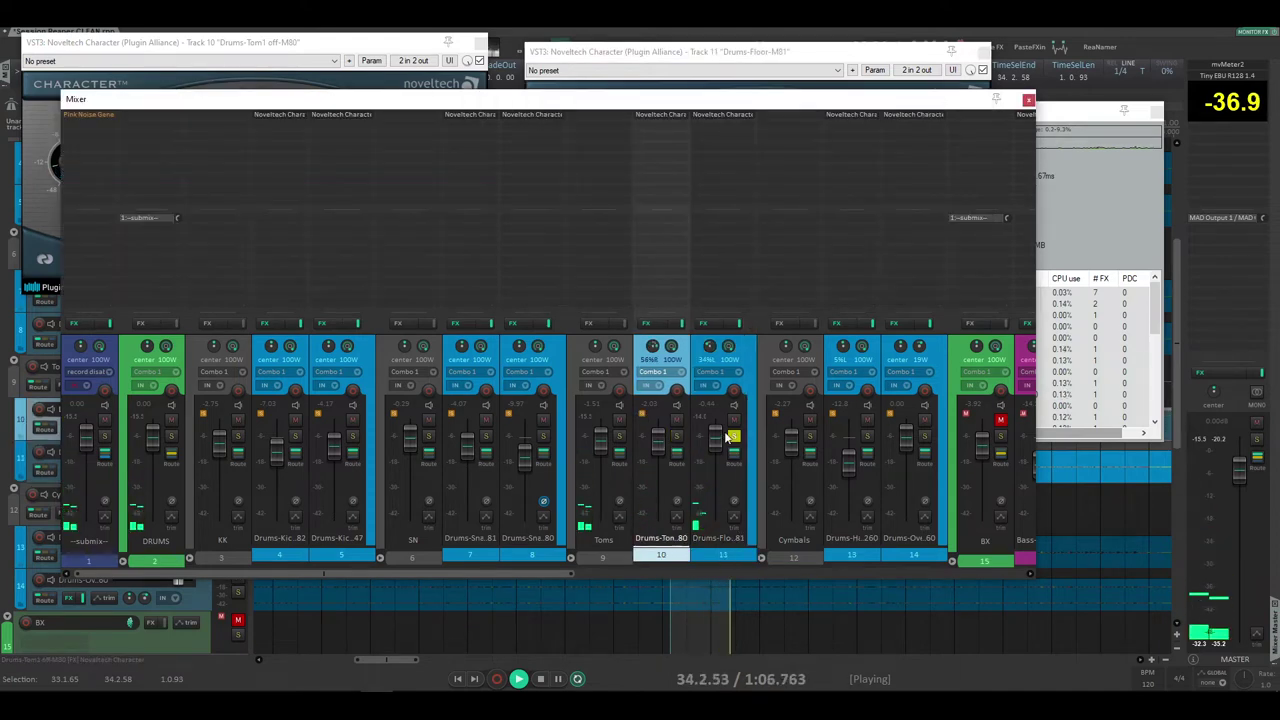
left_click(867, 436)
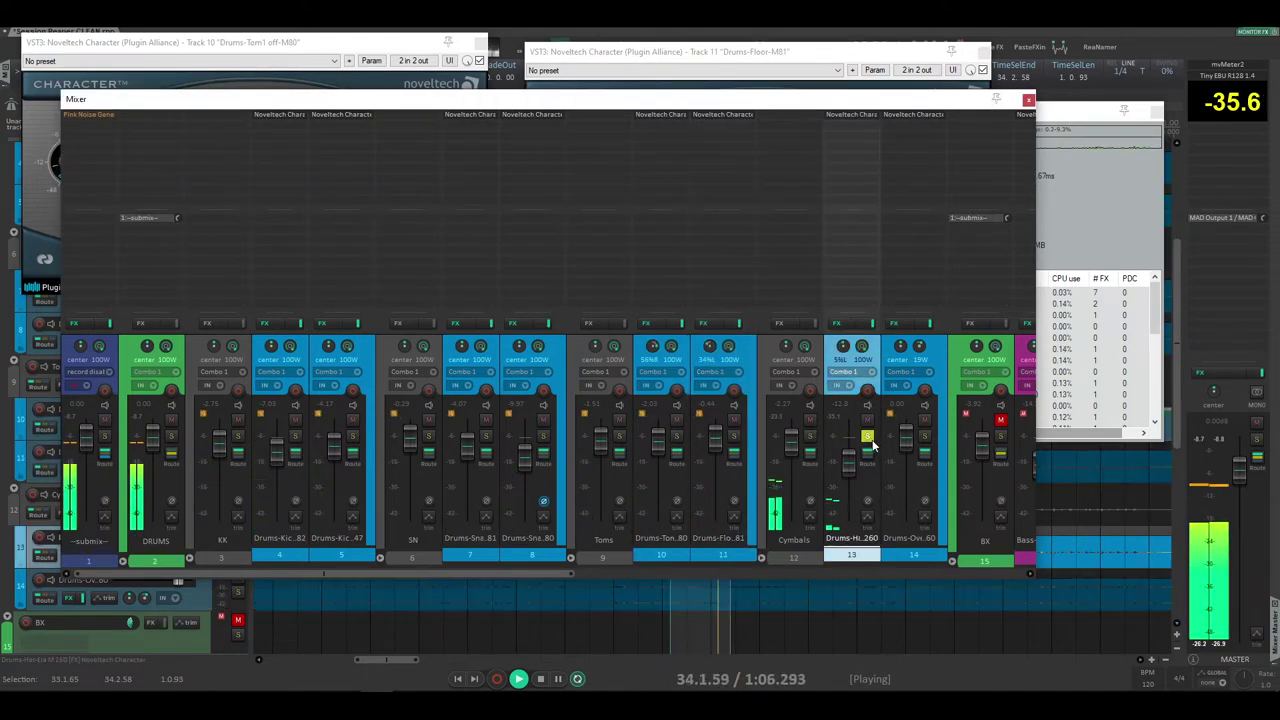
left_click(924, 436)
left_click(913, 114)
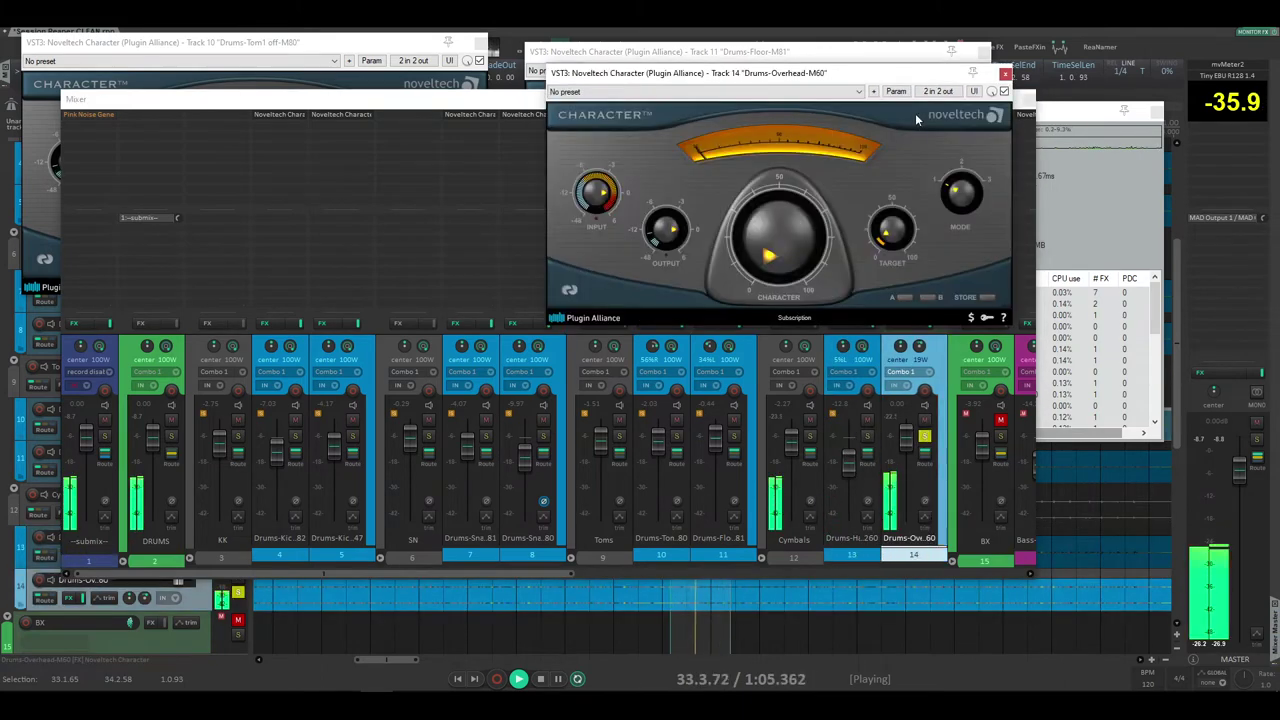
- Set the Cymbals folder's volume to 0.00 dB, and close the Overhead's Character plugin and the mixer
left_click(808, 453)
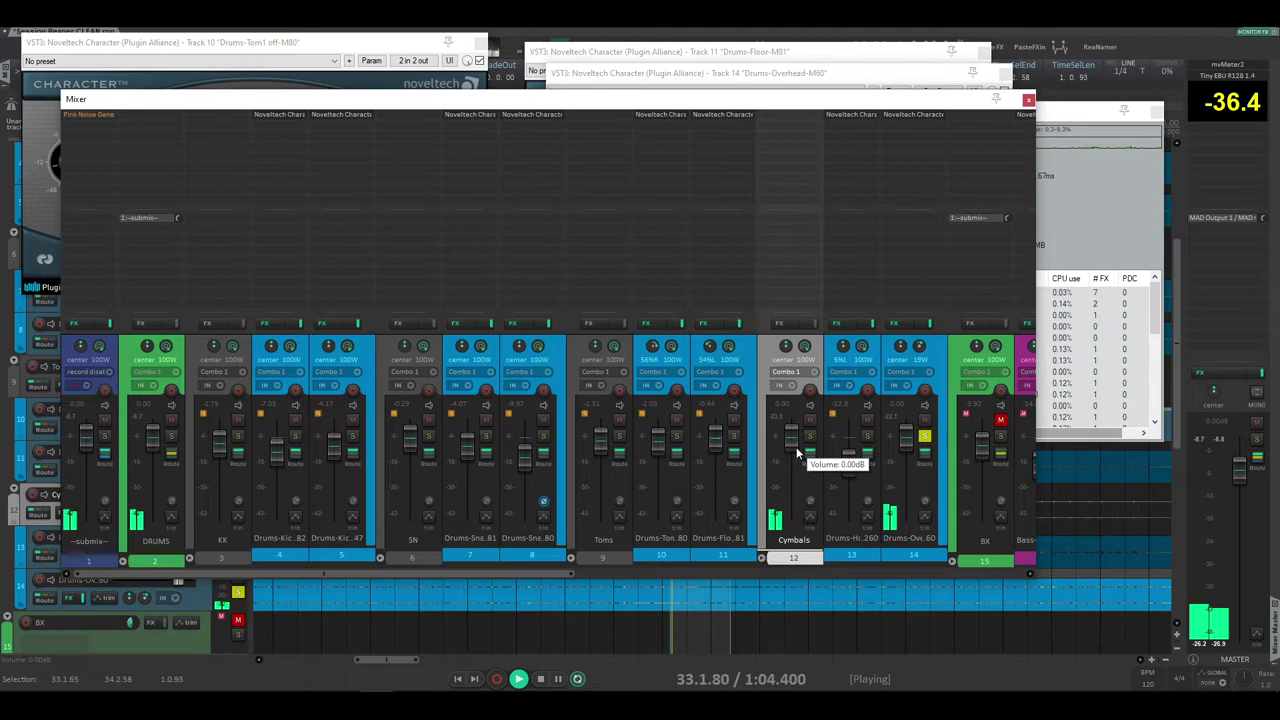
left_click(808, 73)
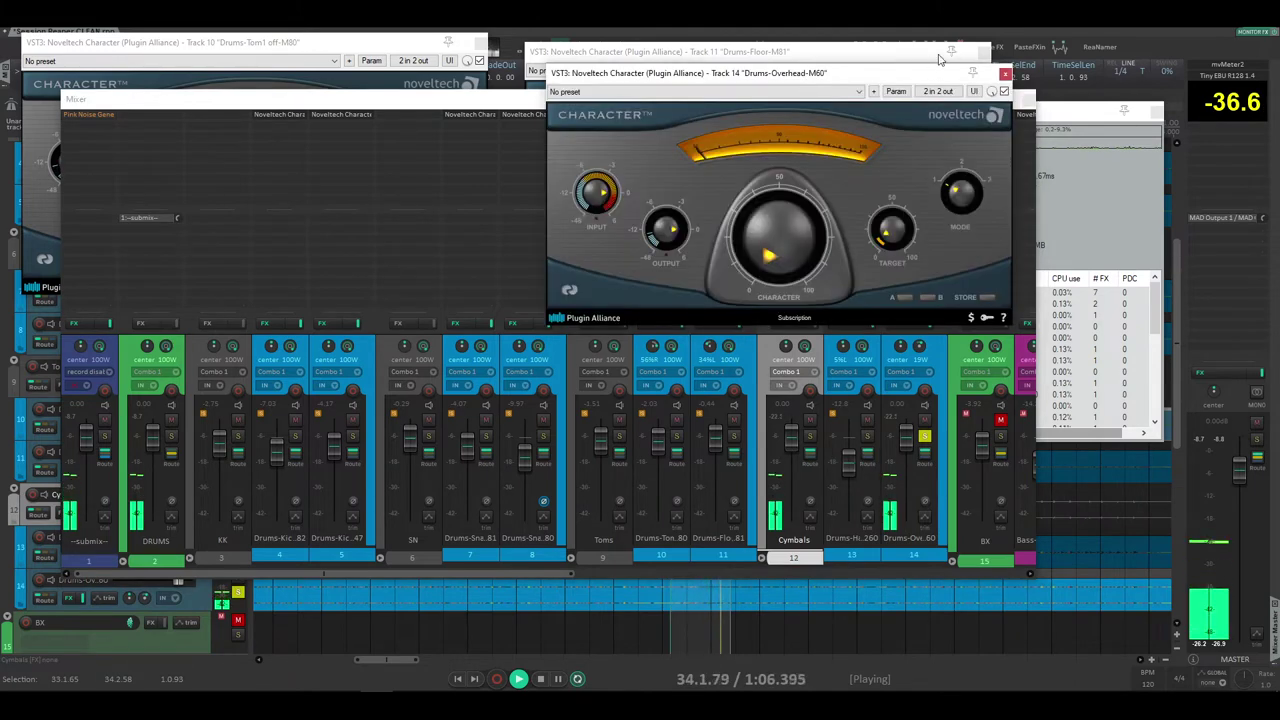
left_click(1005, 74)
left_click(1029, 100)
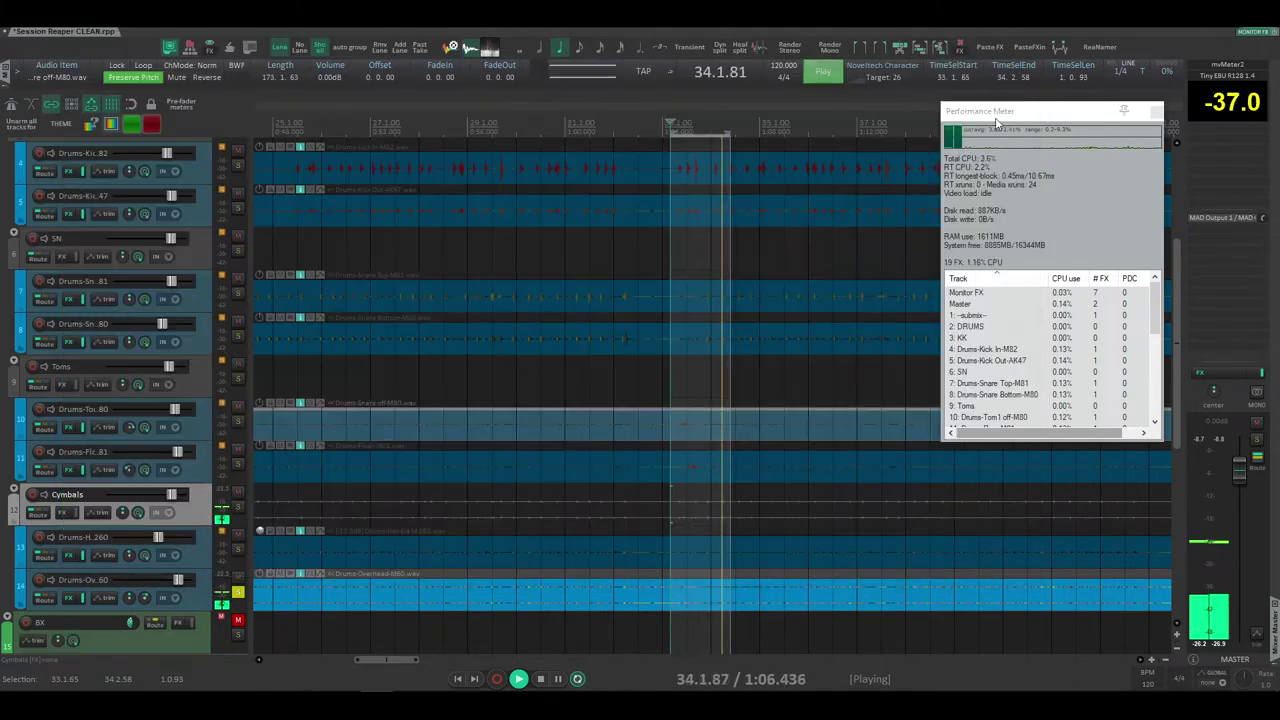
- Loop playback from about bar 25 to bar 32 with the Overhead solo cleared, and reopen the mixer
key("space")
left_click_drag(305, 380, 648, 411)
key("space")
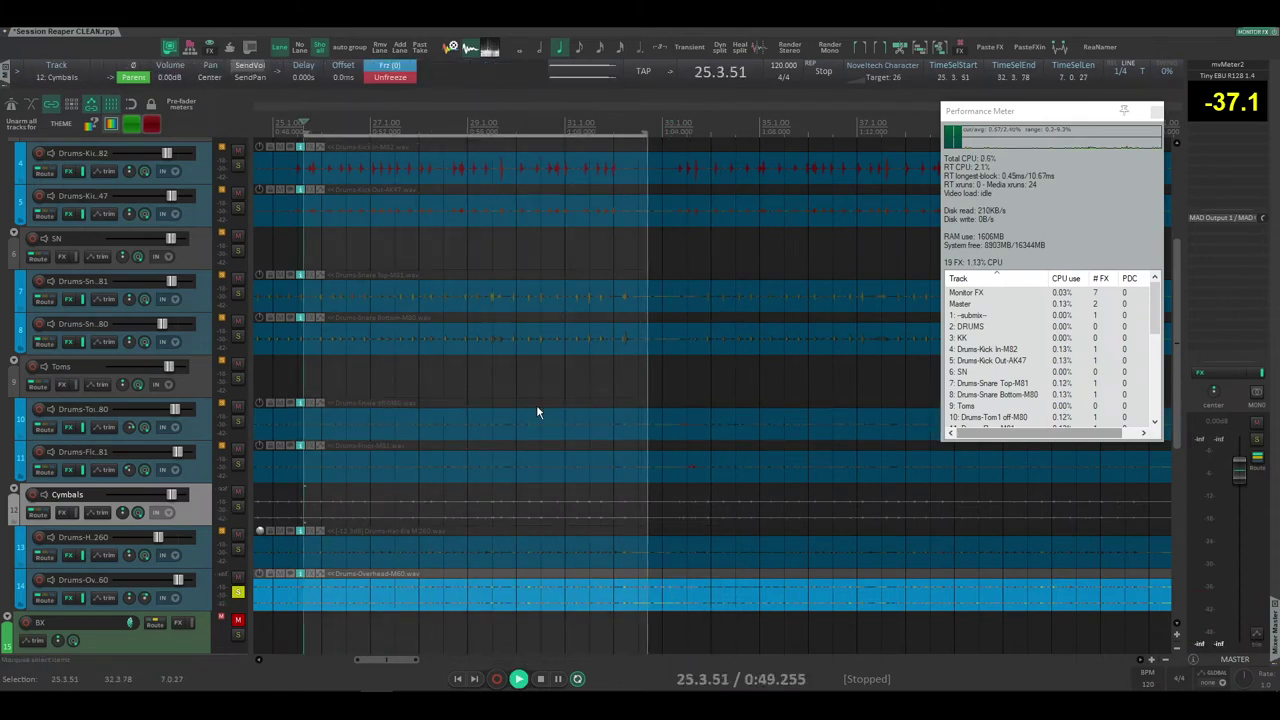
left_click(295, 585)
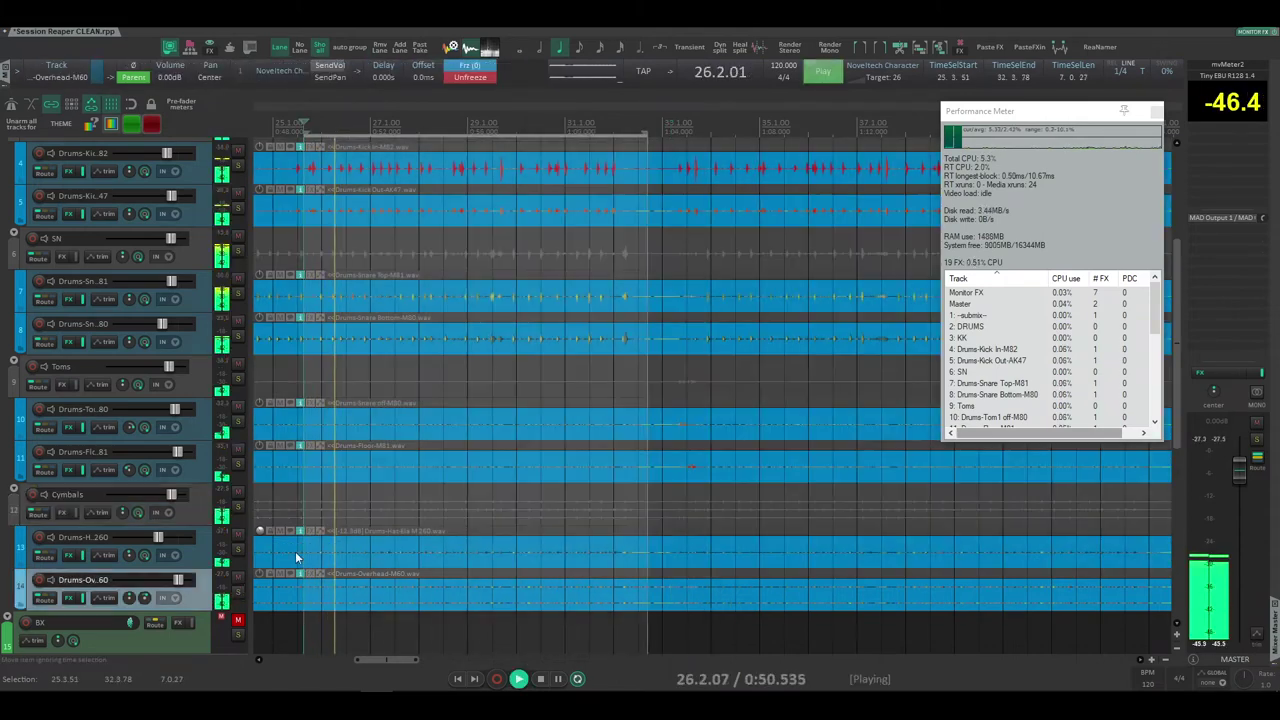
key("ctrl+m")
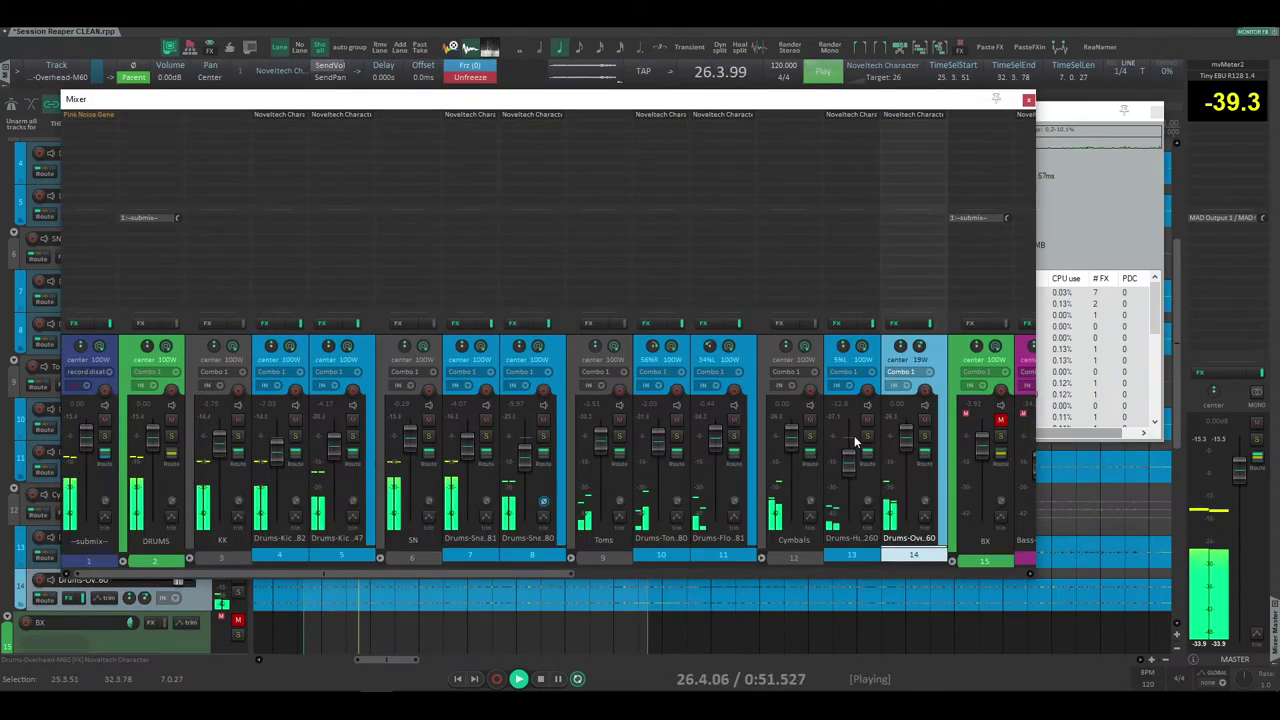
- On Drums-Overhead's Character plugin, use Mode 1, set Target to 40, raise the Character amount and close the plugin
left_click(913, 115)
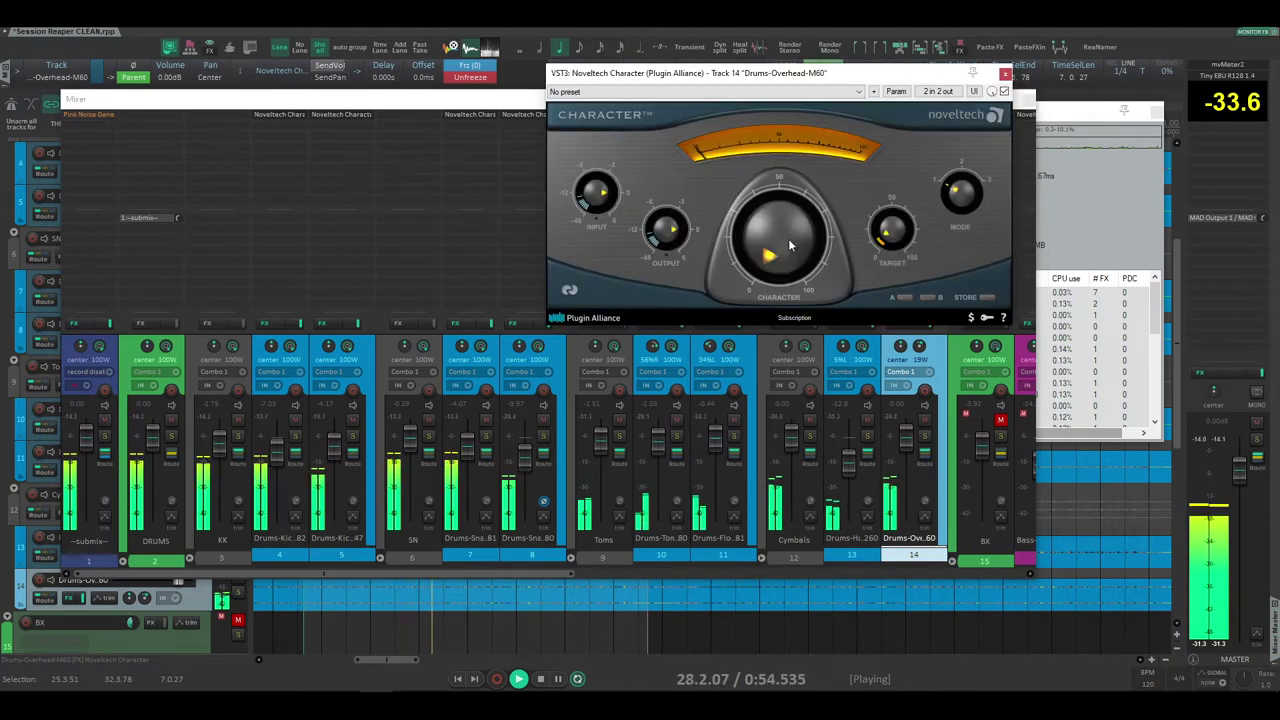
left_click_drag(961, 190, 963, 165)
left_click_drag(891, 232, 889, 210)
mouse_move(782, 238)
left_mouse_down()
mouse_move(782, 206)
mouse_move(776, 245)
left_mouse_up()
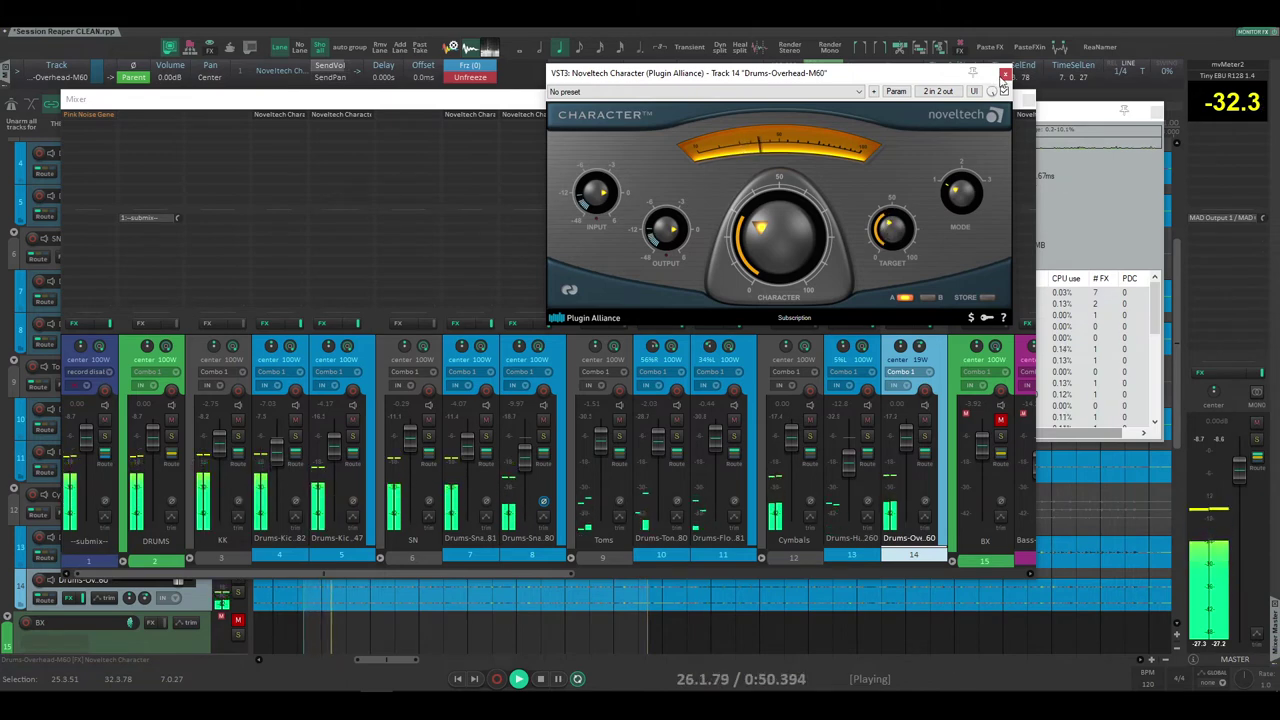
key("Escape")
- Stop playback and select all eight individual drum tracks in the mixer, from Kick In to Overhead, leaving out the folder tracks
key("space")
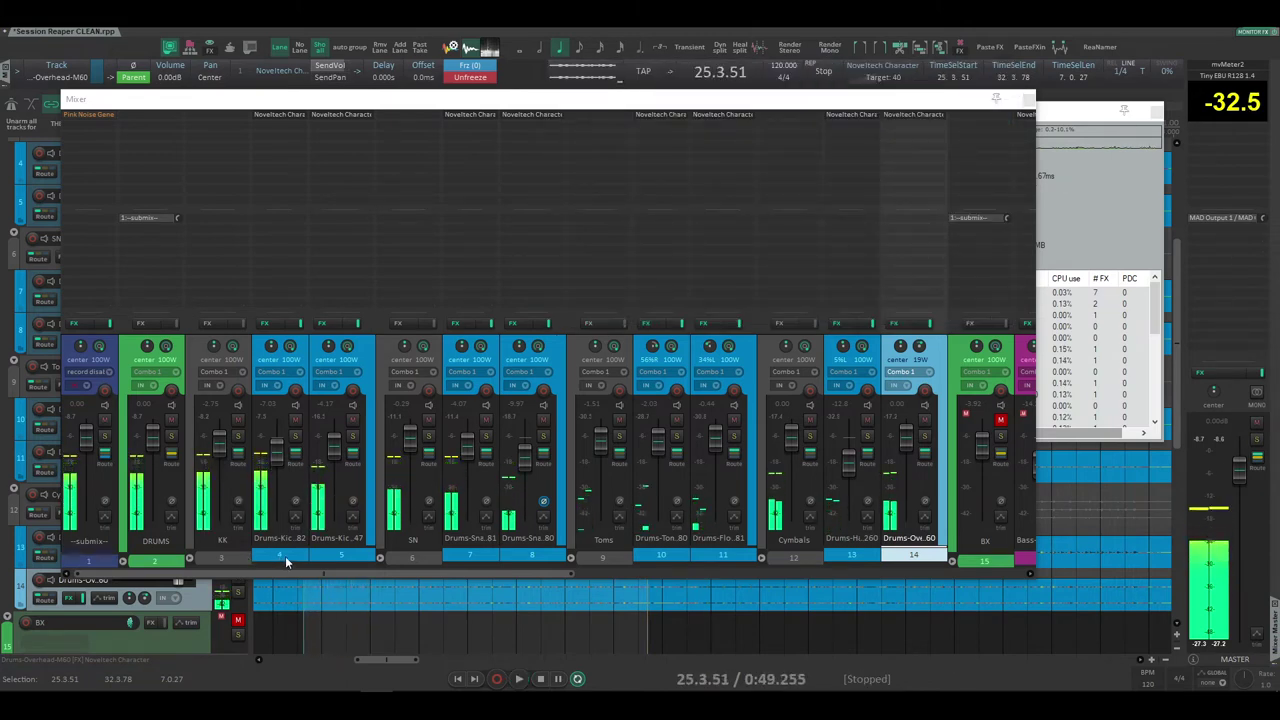
left_click(285, 556)
left_click(356, 560, "shift")
left_click(474, 556, "ctrl")
left_click(531, 556, "ctrl")
left_click(664, 554, "ctrl")
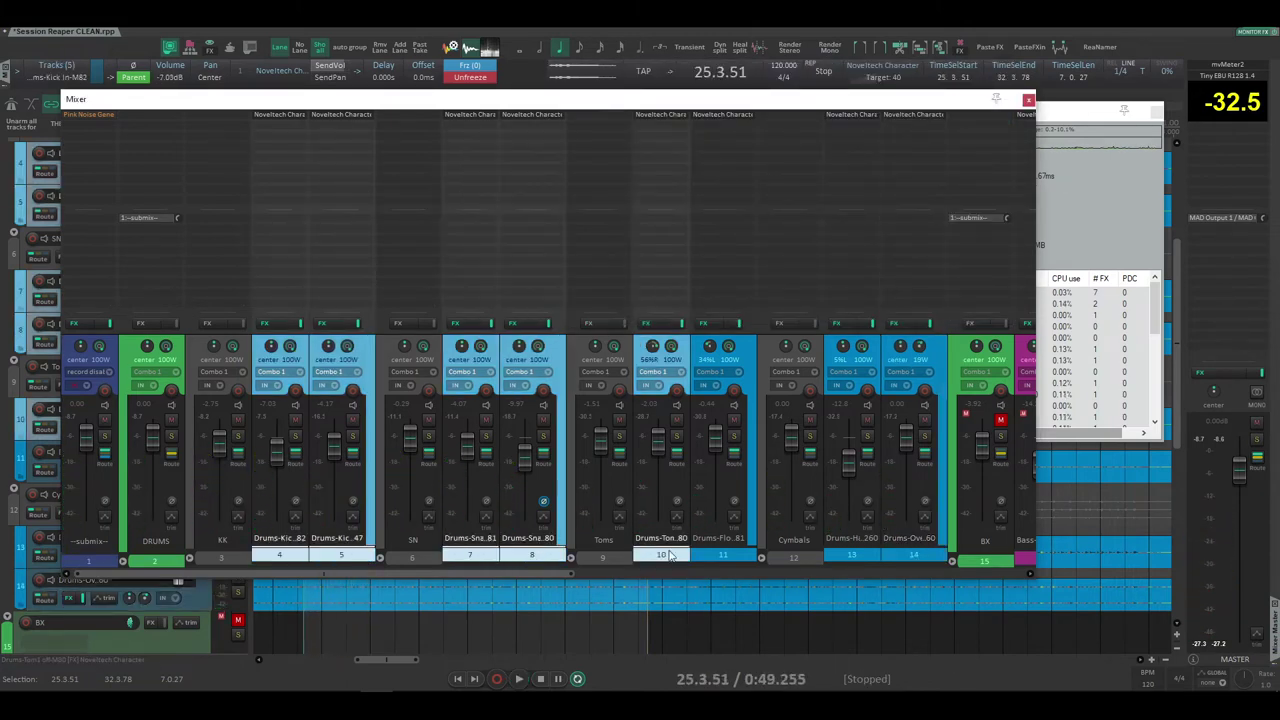
left_click(722, 553, "ctrl")
left_click(850, 551, "ctrl")
left_click(892, 548, "ctrl")
- Compare the drum mix with the effects of all selected tracks bypassed and enabled during playback, ending with them enabled
left_click(276, 327, "shift")
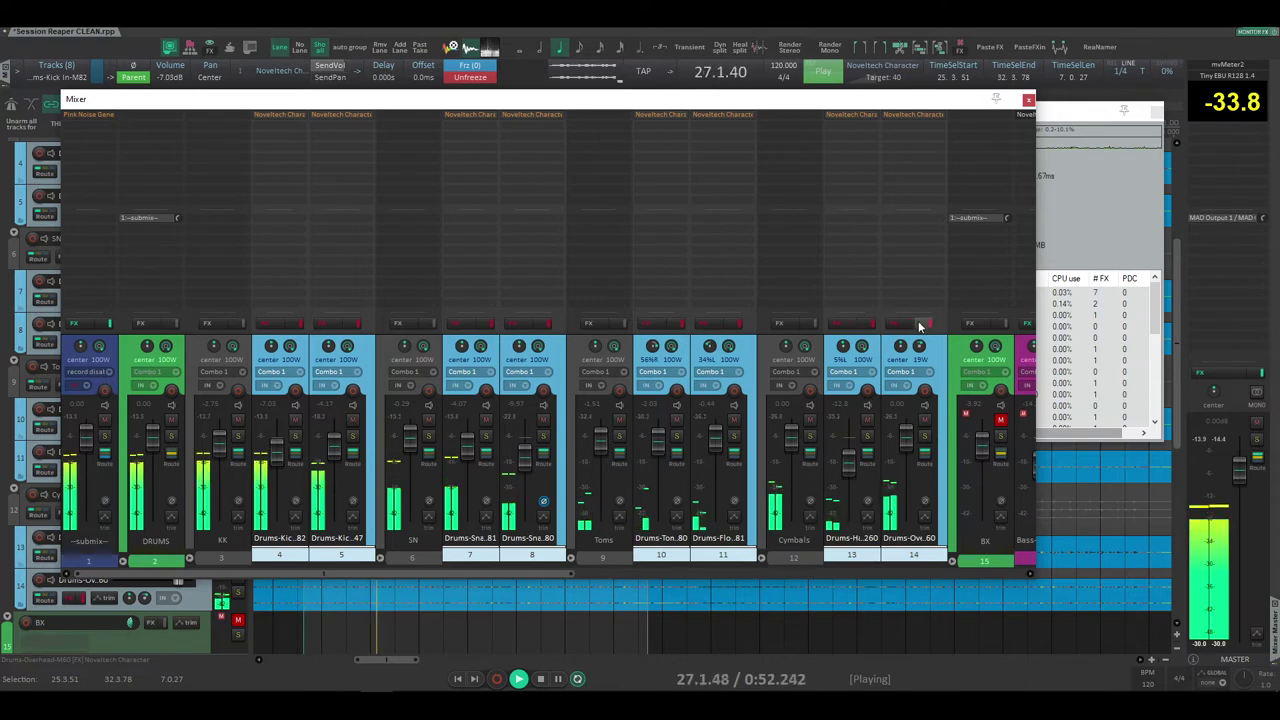
left_click(284, 333)
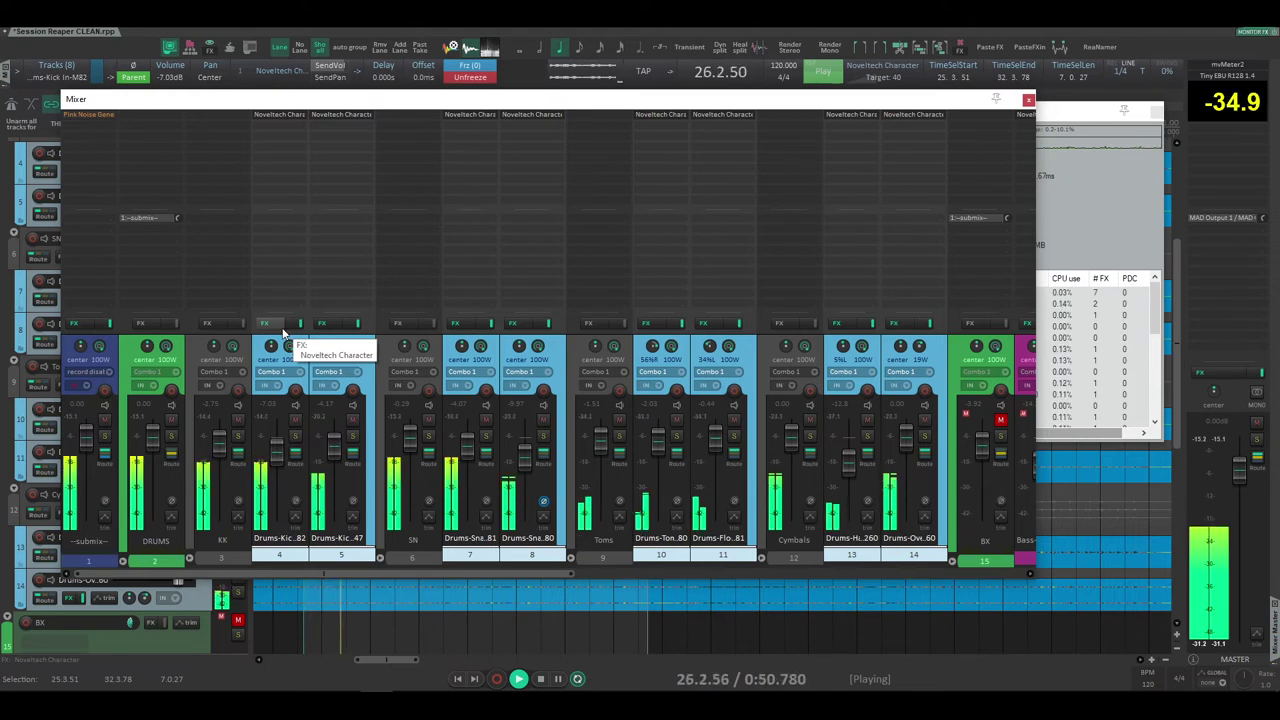
left_click(284, 333)
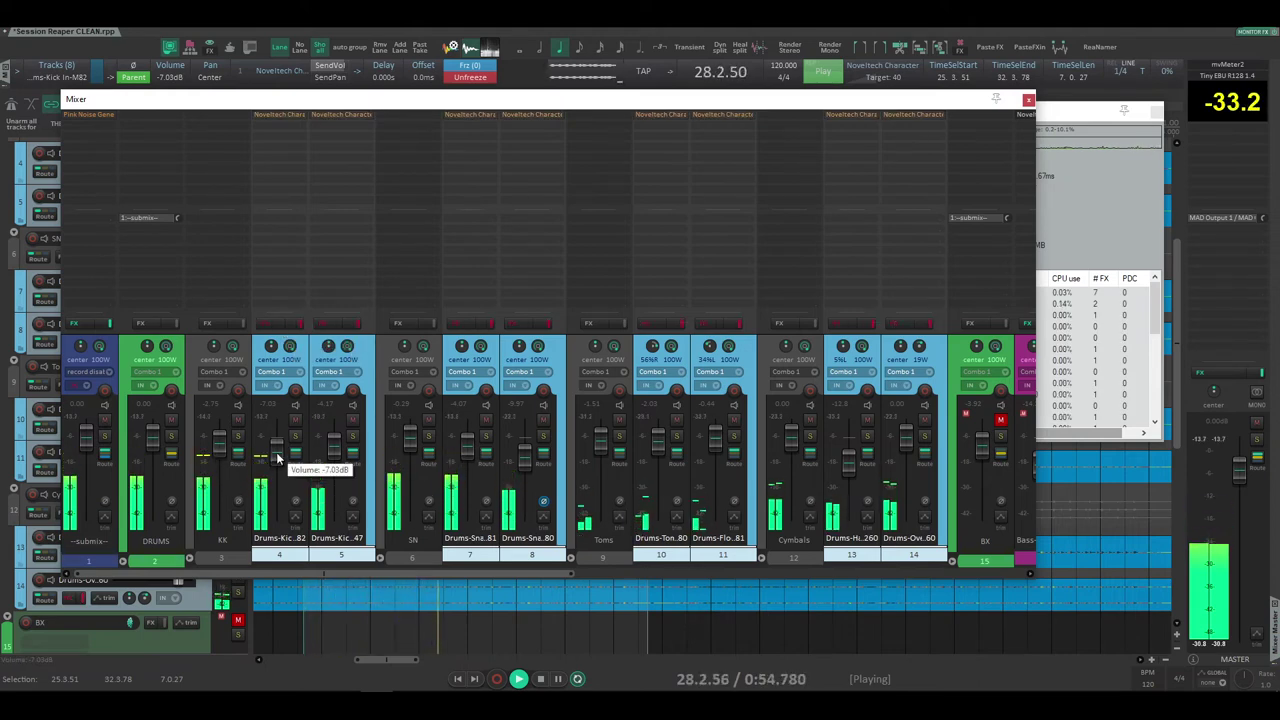
left_click(284, 323)
- Set Character to 29 on Drums-Kick In's Character plugin and Target to 49 on Drums-Kick Out's, closing each plugin window
left_click(287, 115)
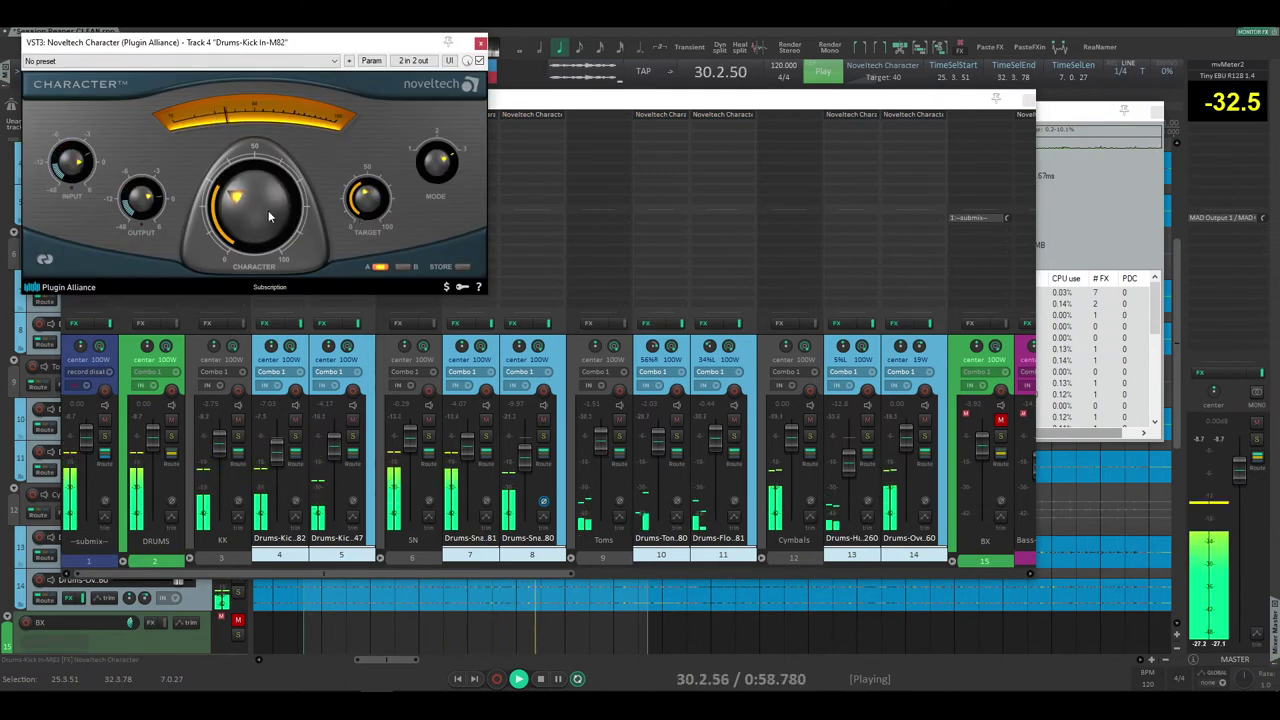
left_click(481, 44)
left_click(348, 117)
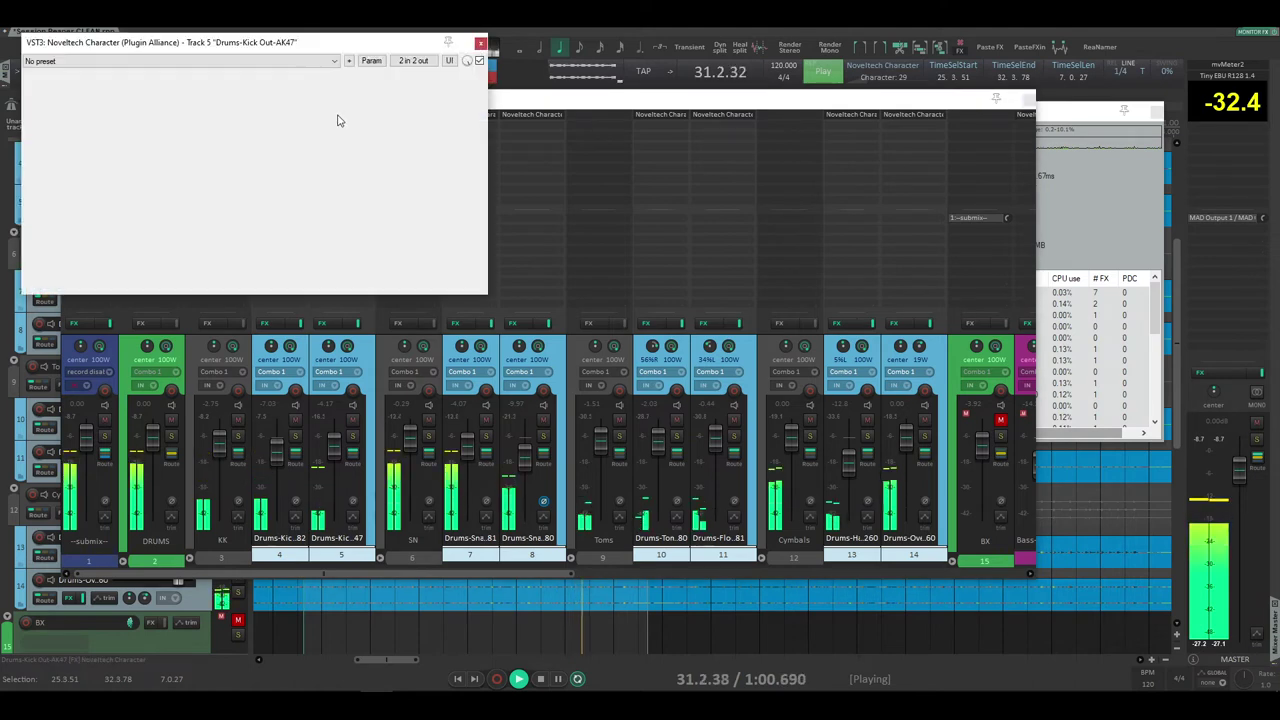
left_click(481, 44)
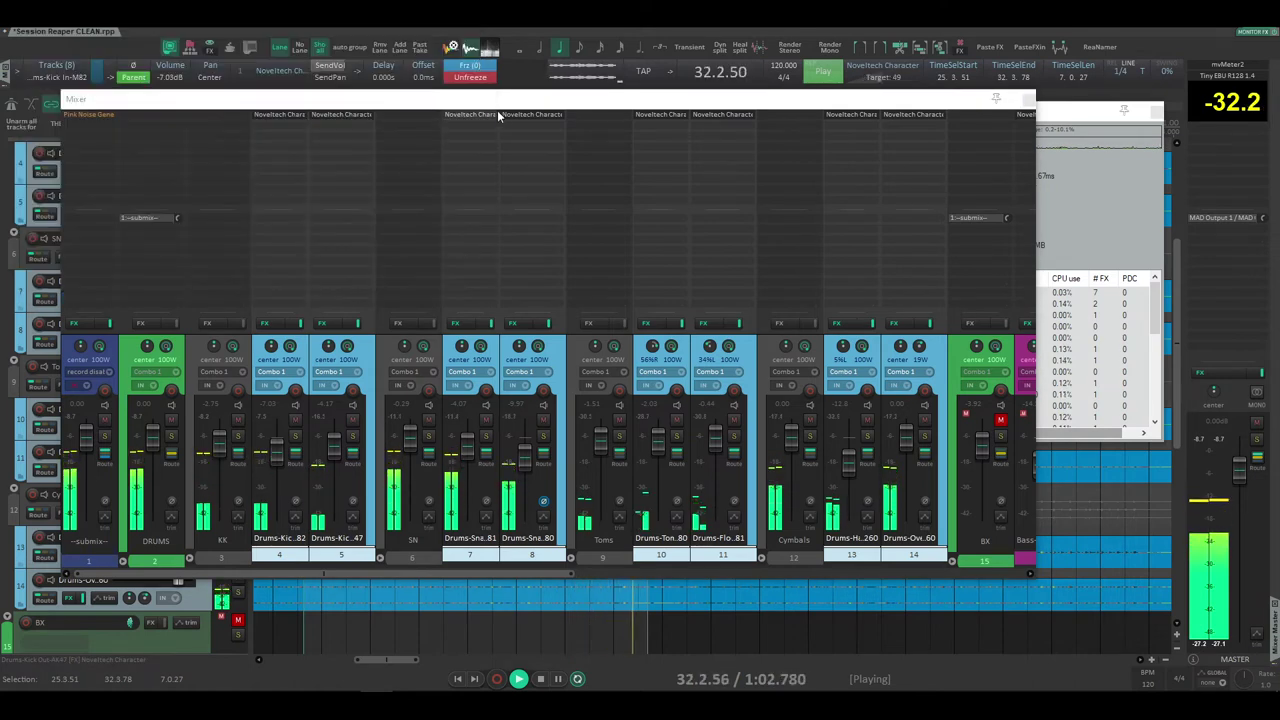
- On Drums-Snare Top's Character plugin, use Mode 1 and lower the output gain, also lower Drums-Snare Bottom's output gain, and close both plugin windows
left_click(497, 112)
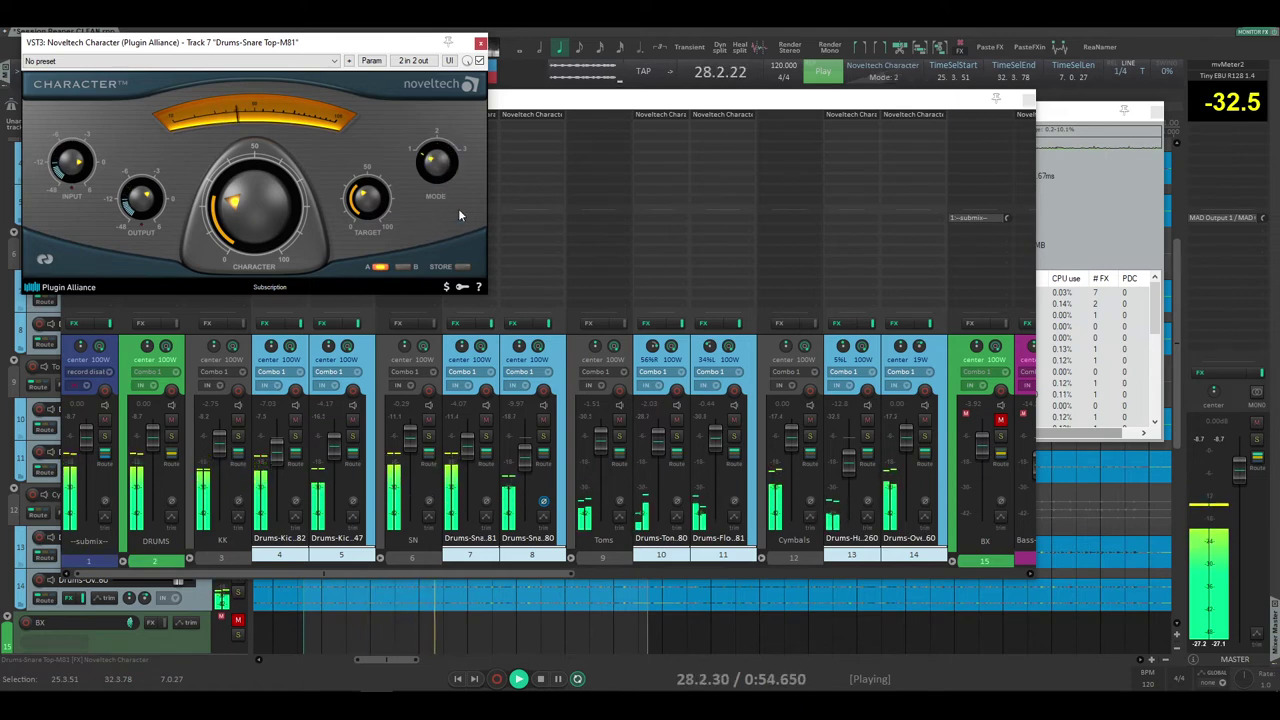
left_click_drag(148, 203, 150, 213)
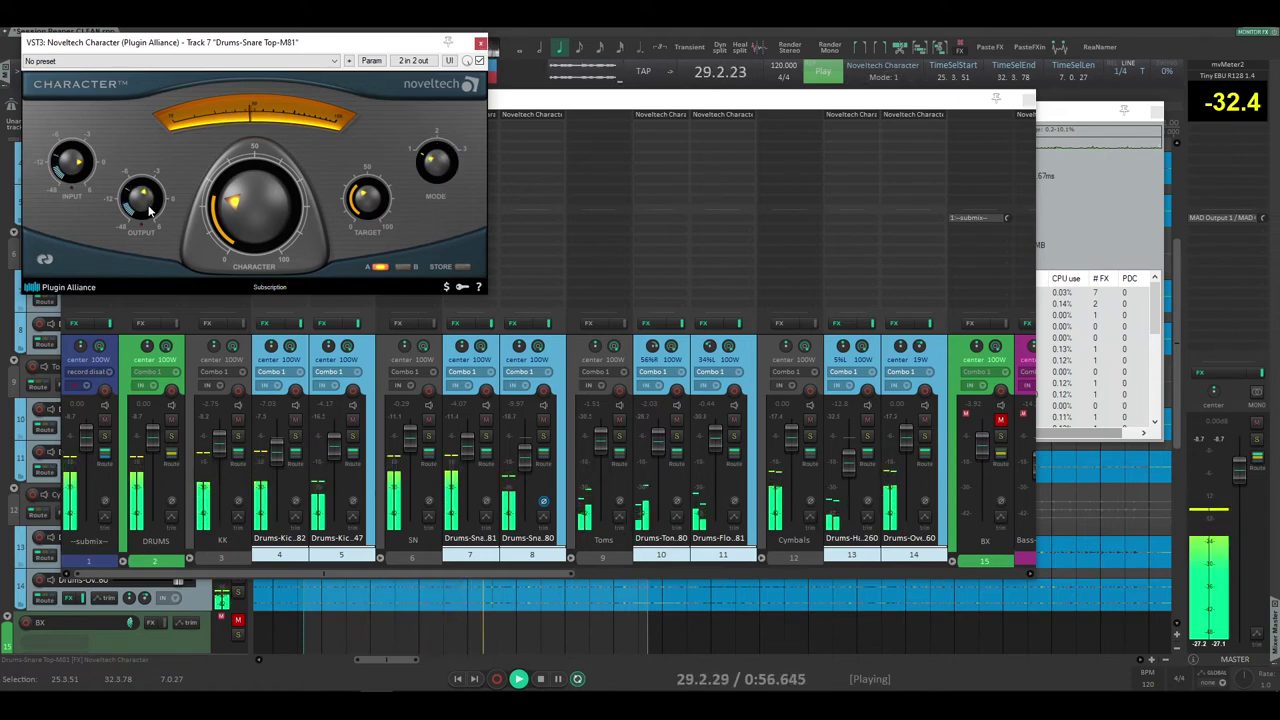
left_click(480, 42)
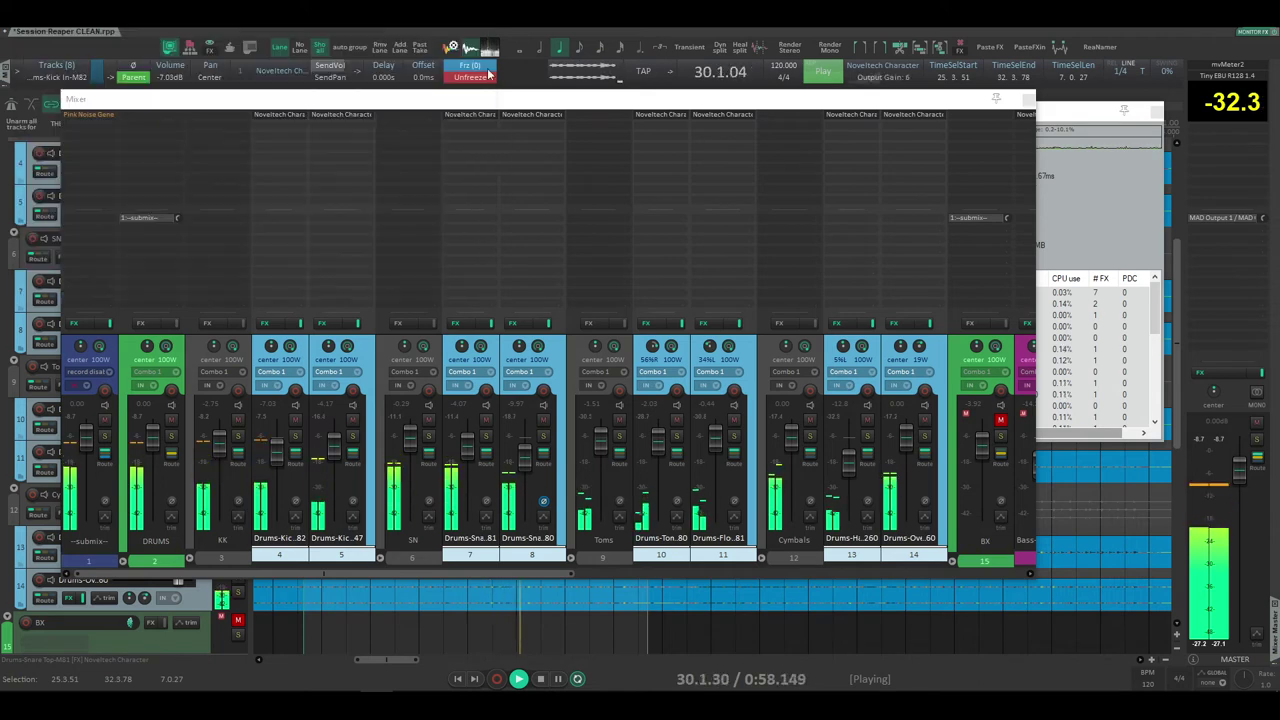
left_click(527, 114)
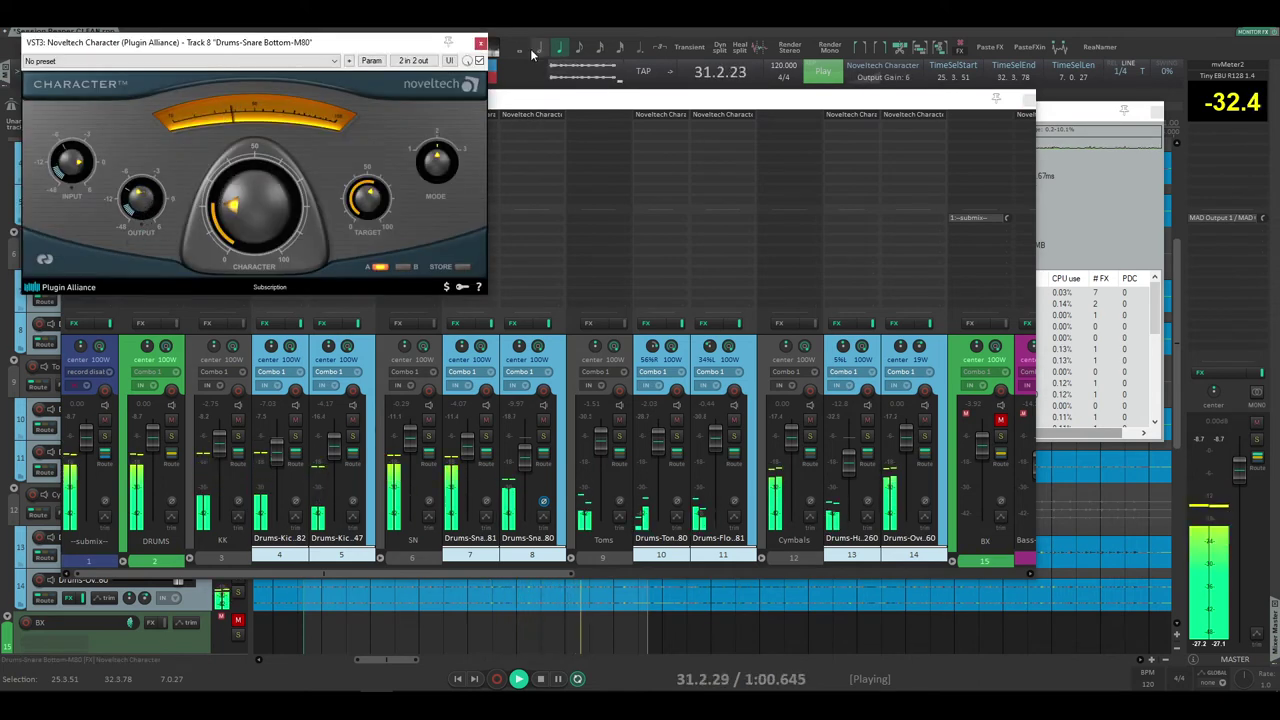
left_click(480, 43)
- Compare the drum mix with all selected tracks' effects bypassed and enabled, restarting playback while bypassed and ending with them enabled
key("b")
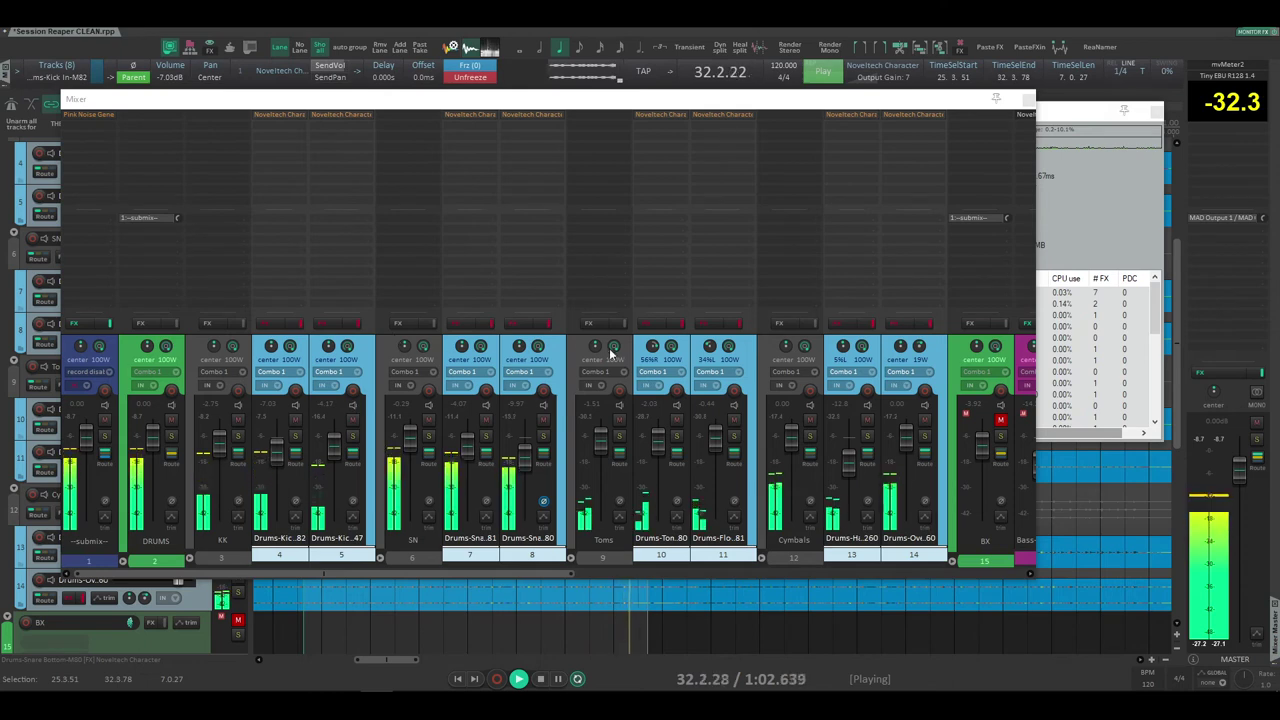
key("space")
key("space")
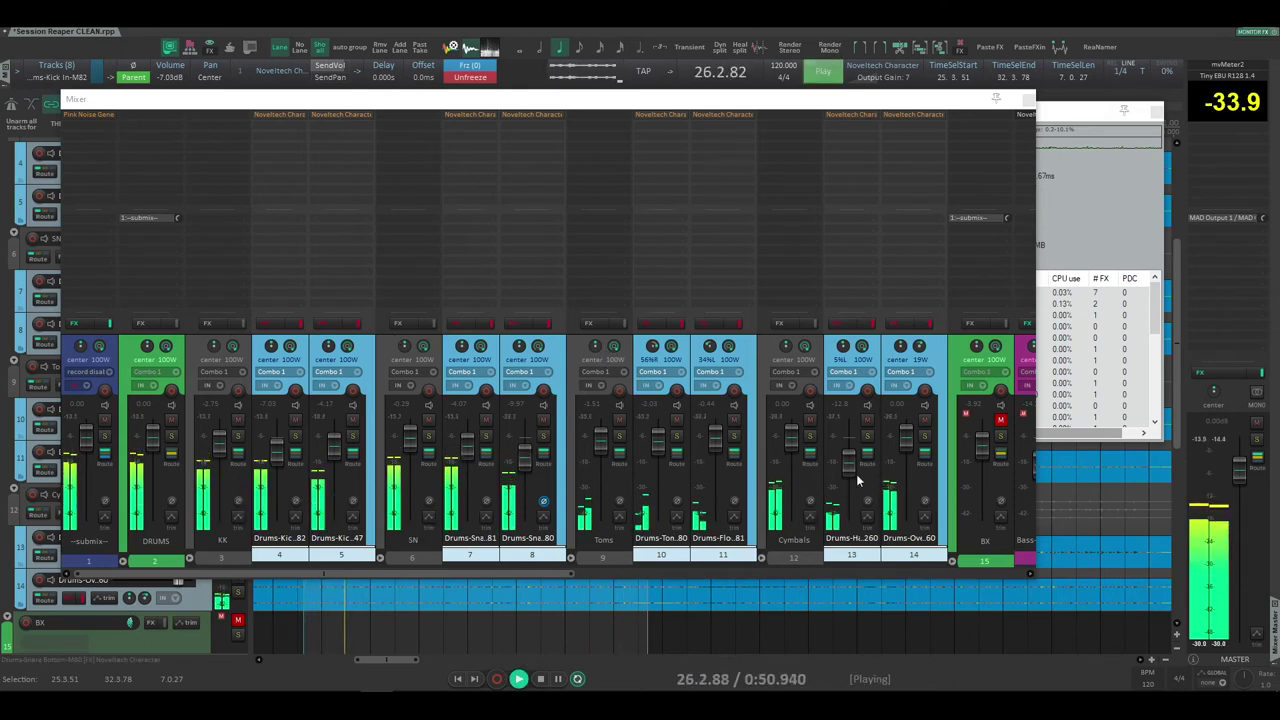
key("b")
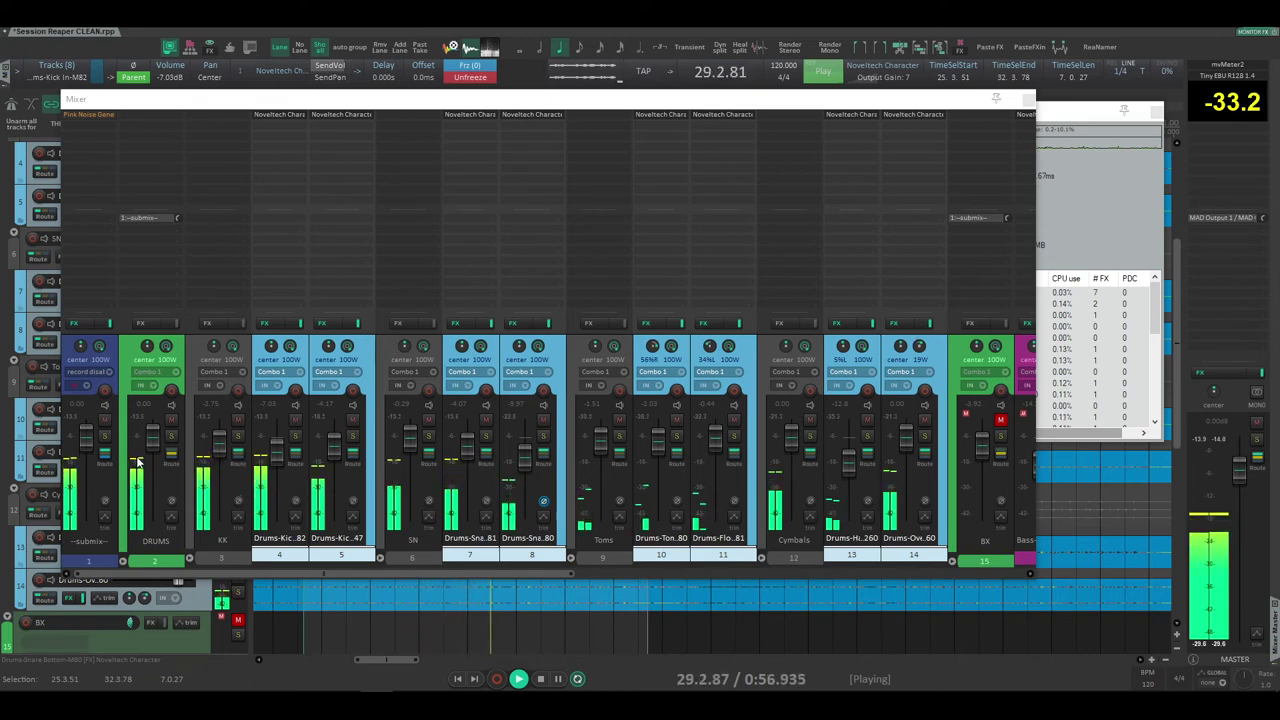
- Open the mvMeter2 VU meter on the master track, place it beside the mixer and return focus to the mixer
left_click(1234, 66)
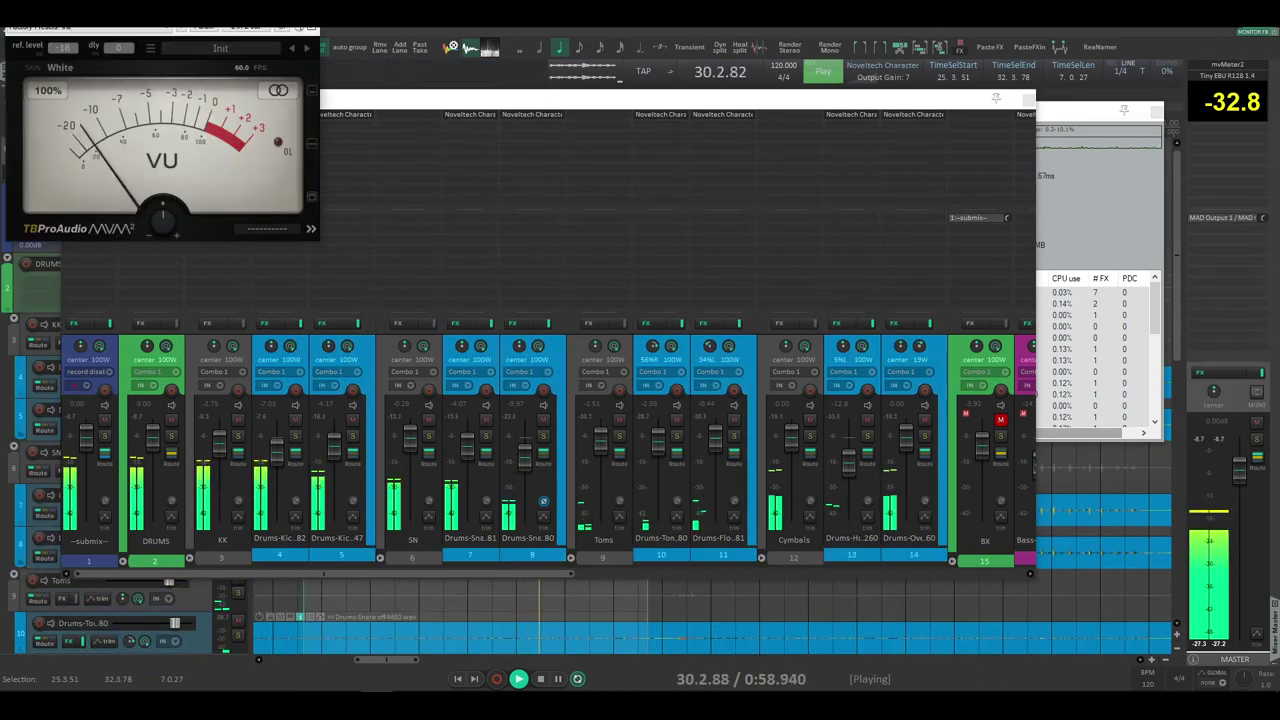
left_click_drag(207, 16, 1153, 229)
left_click(560, 97)
- Reselect the mixer tracks from Drums-Kick In through Drums-Overhead and compare their effects bypassed and enabled against the VU meter, ending with them enabled
left_click(281, 558)
left_click(911, 556, "shift")
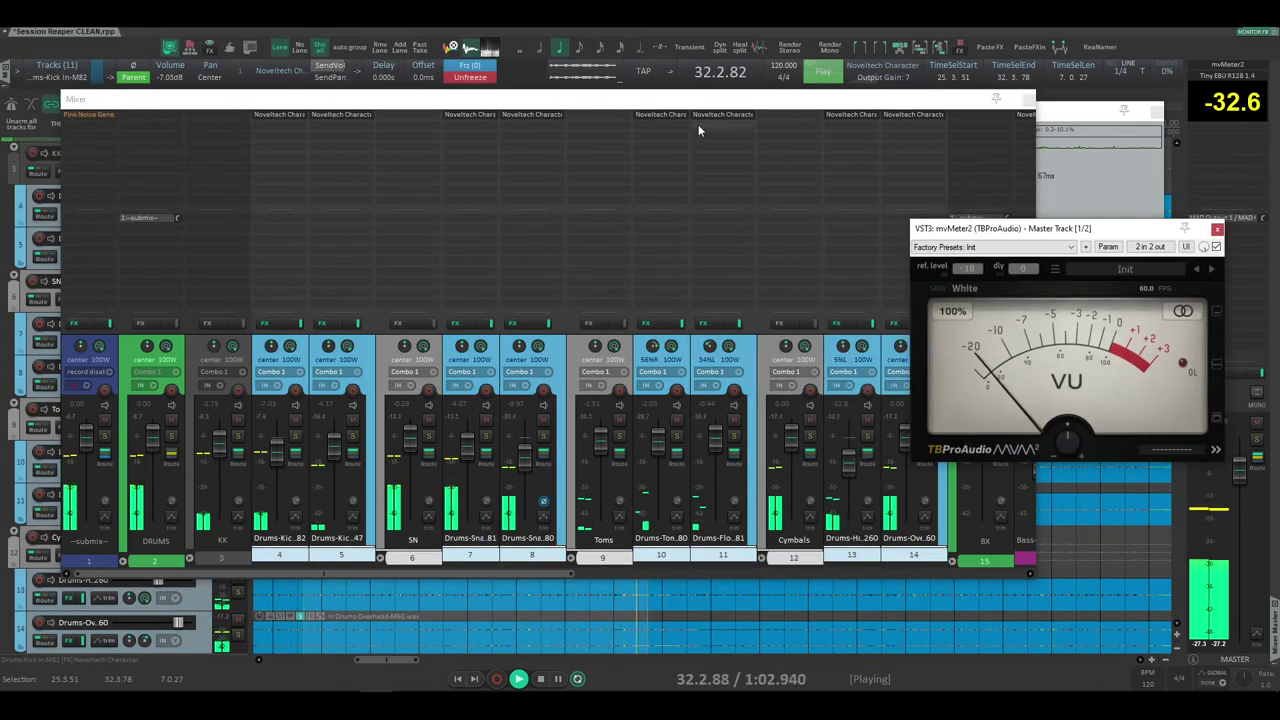
left_click(671, 101)
left_click_drag(671, 101, 630, 104)
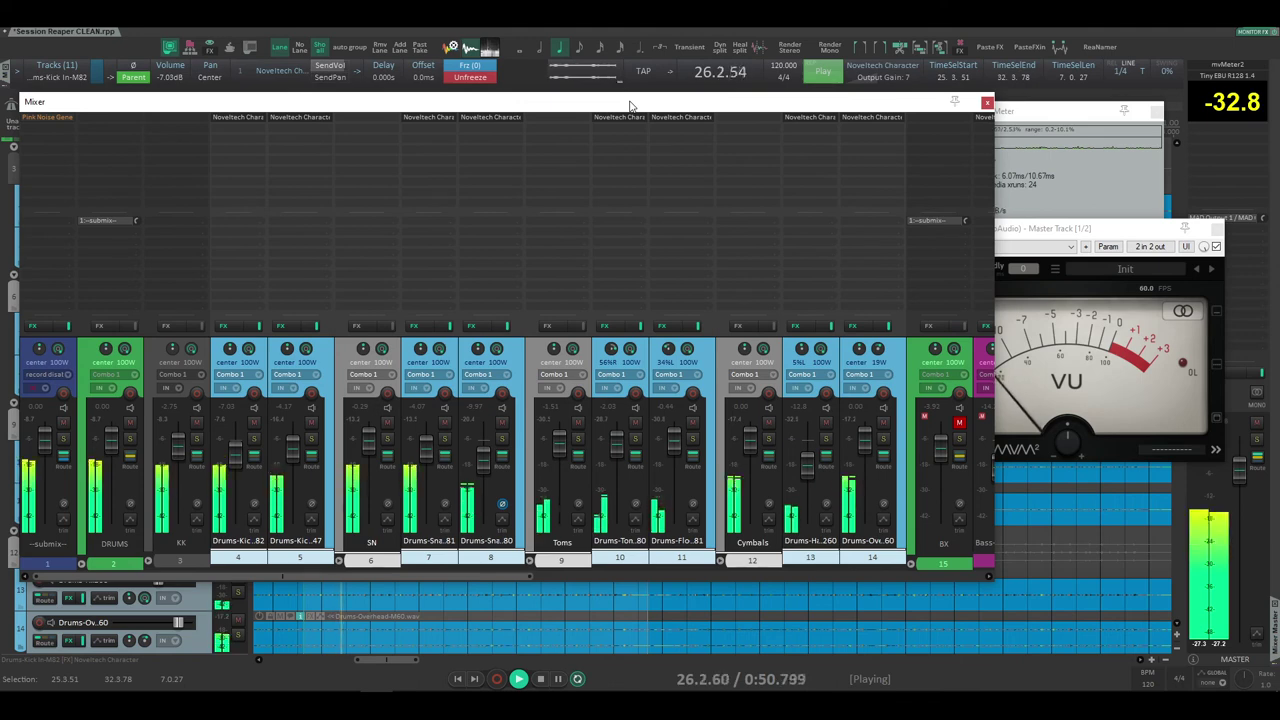
key("b")
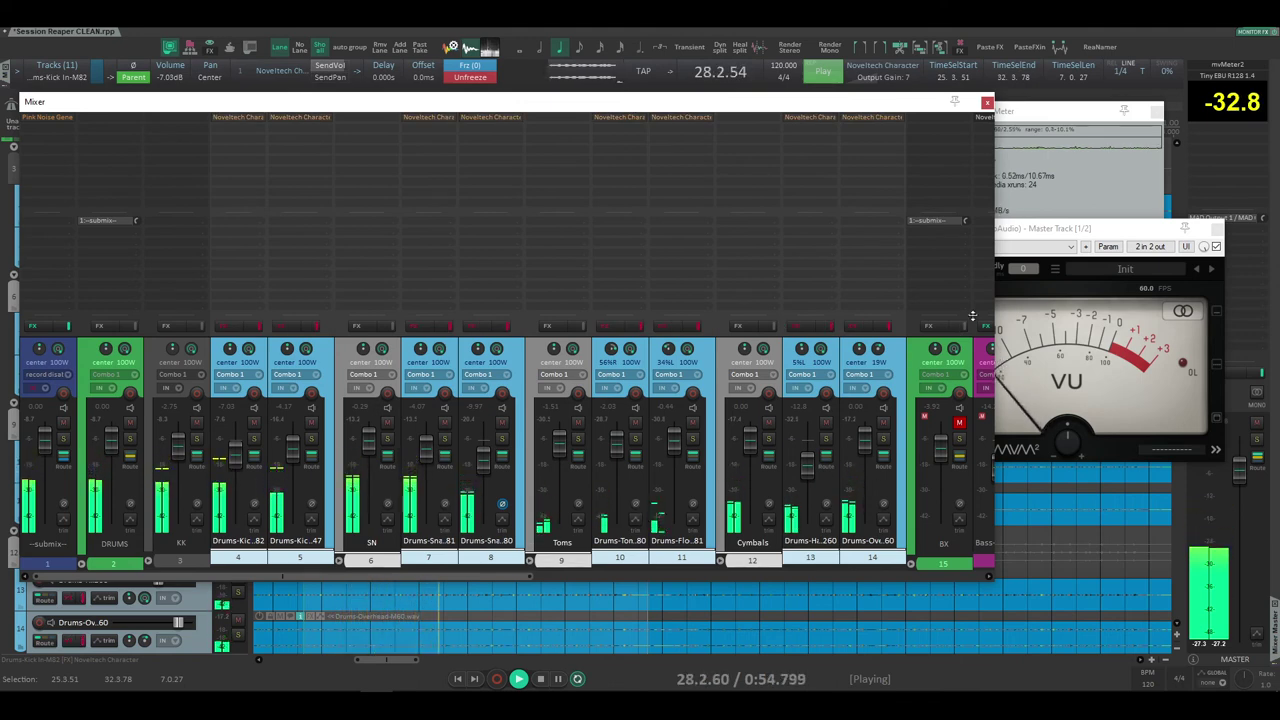
key("b")
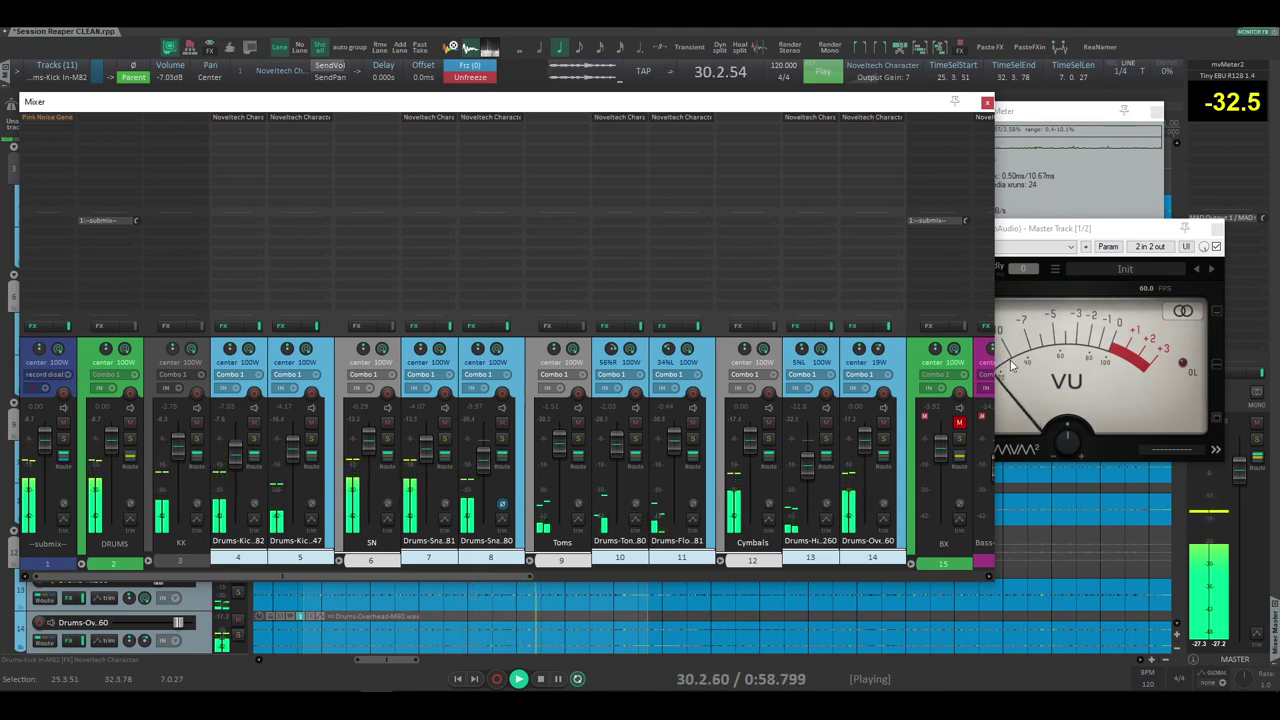
- Reposition the mvMeter2 window slightly, return focus to the mixer and stop playback
left_click_drag(1046, 235, 1060, 232)
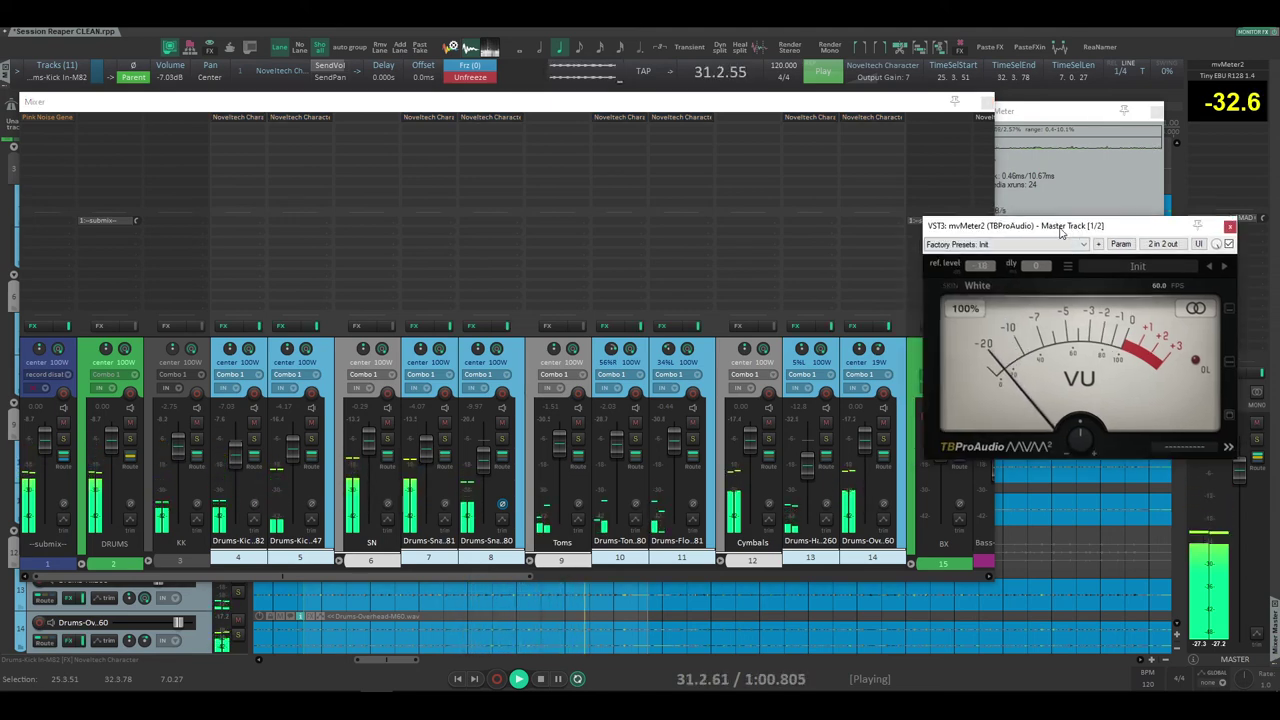
left_click(584, 113)
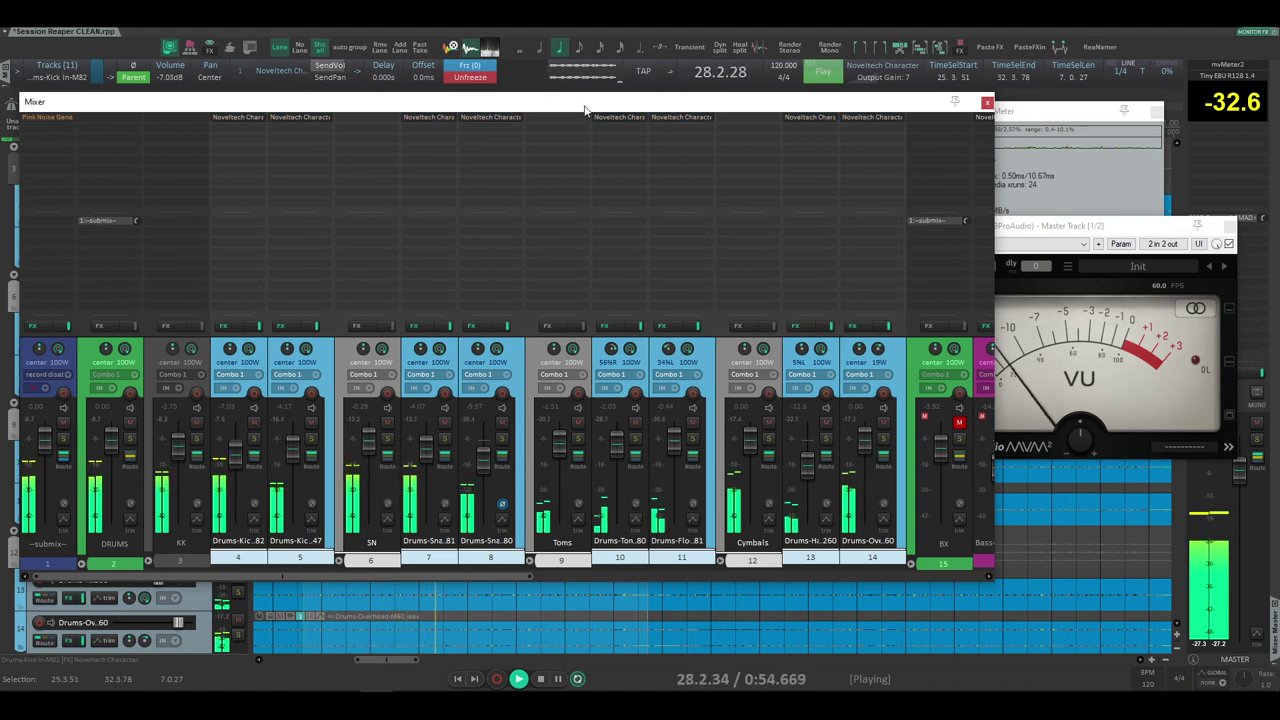
key("space")
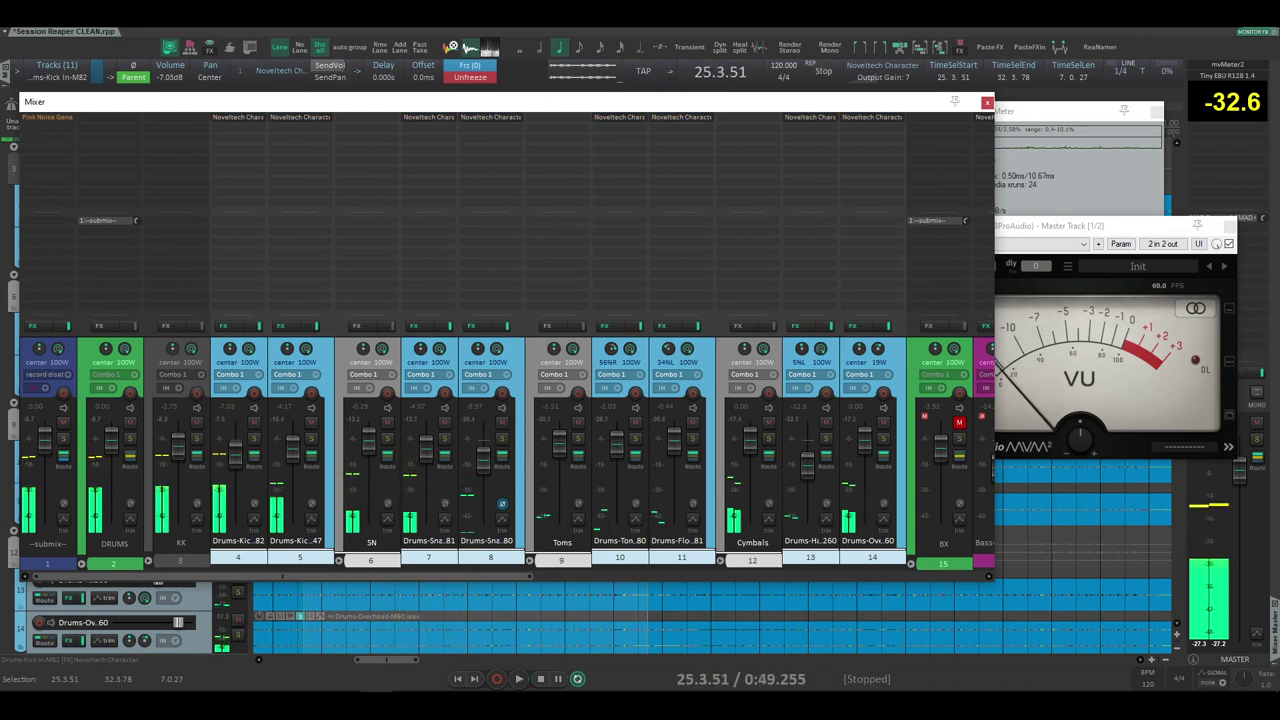